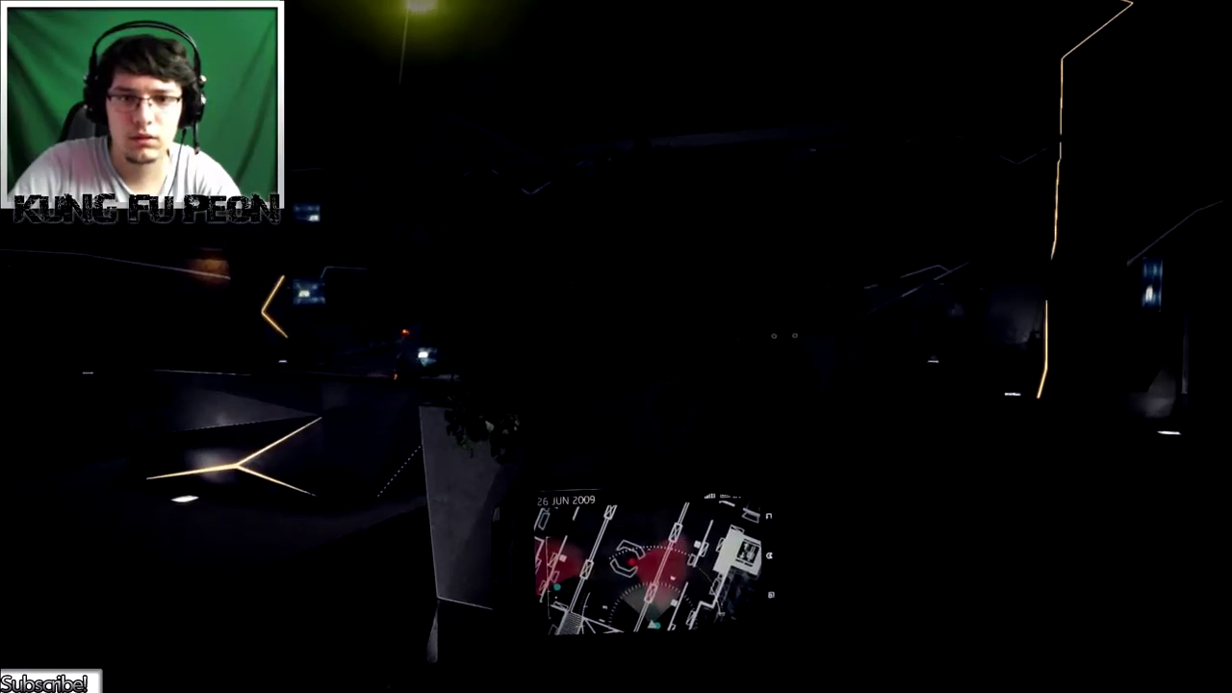
# Scan the dark room for heat signatures, alternating the thermal camera and map.
pyautogui.press('2')
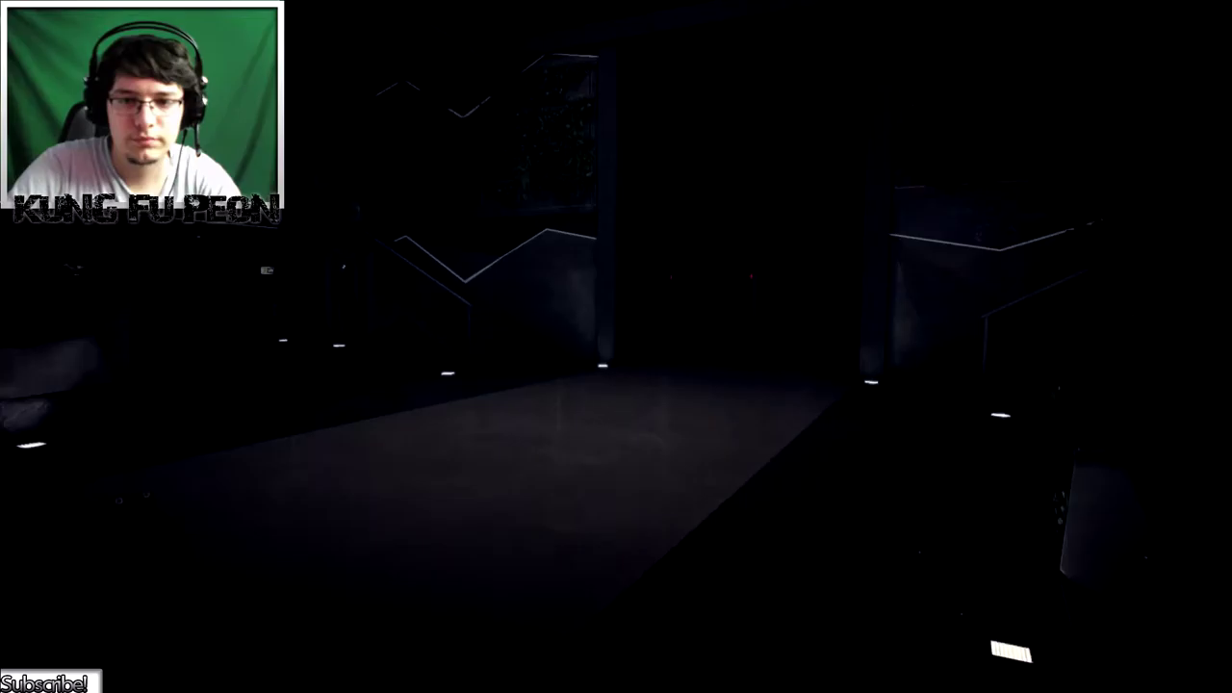
pyautogui.press('1')
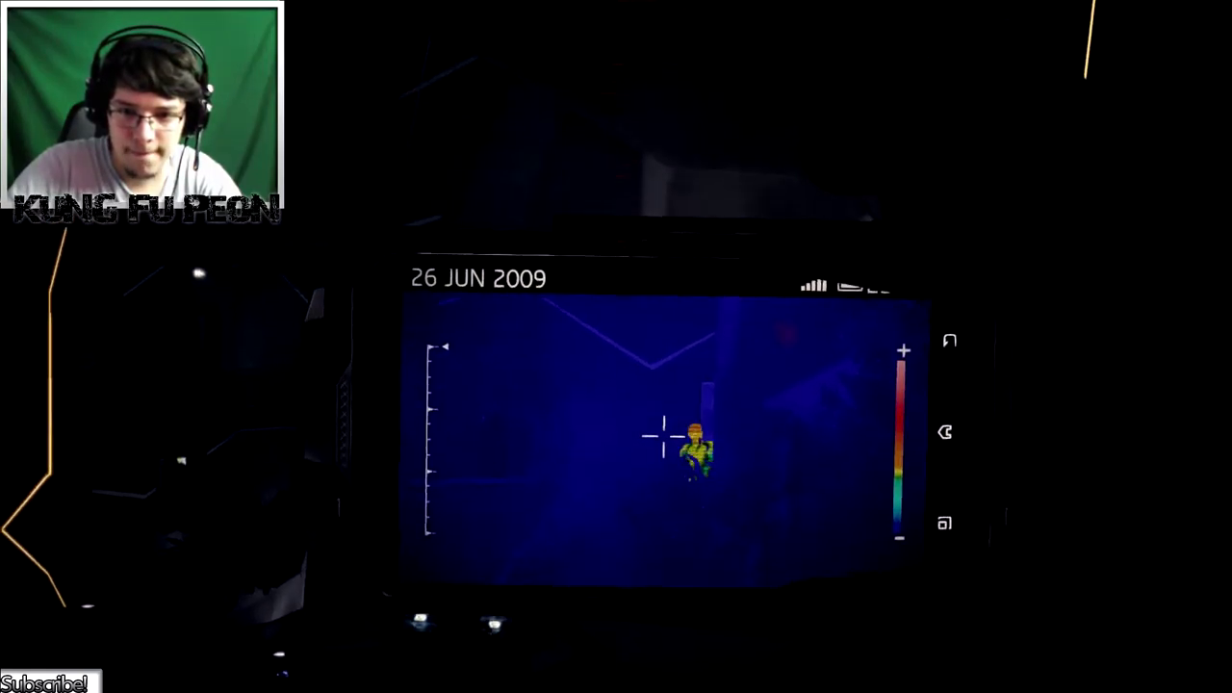
pyautogui.press('2')
pyautogui.press('2')
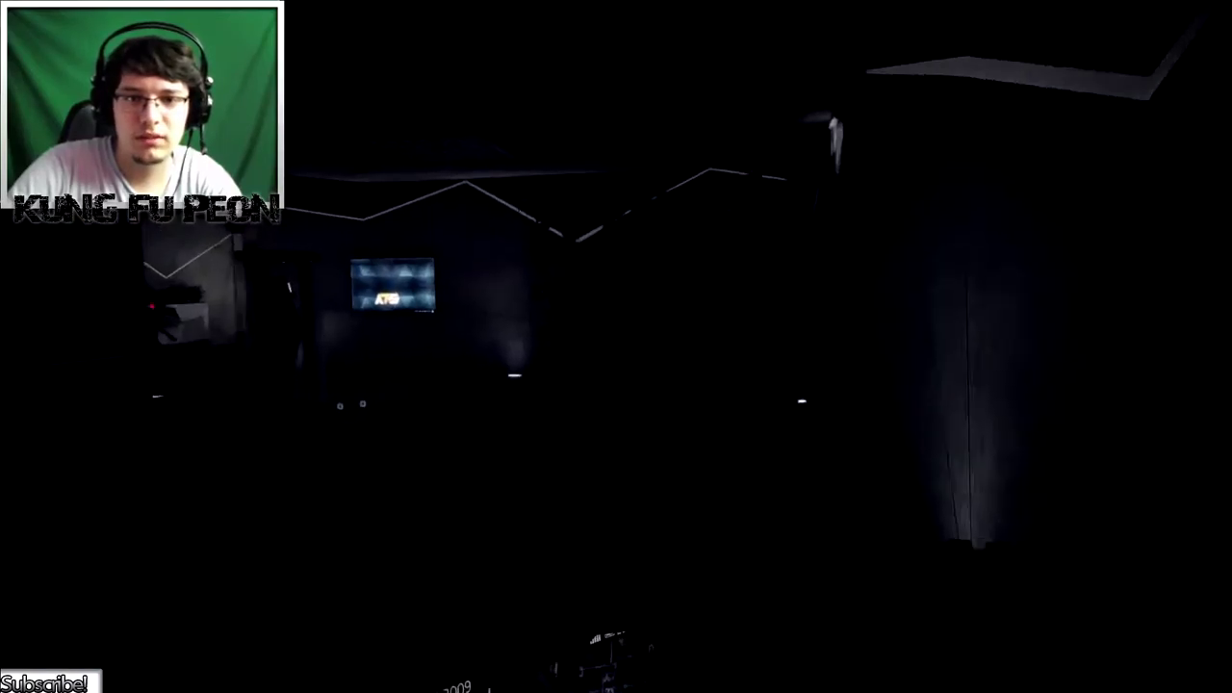
pyautogui.press('2')
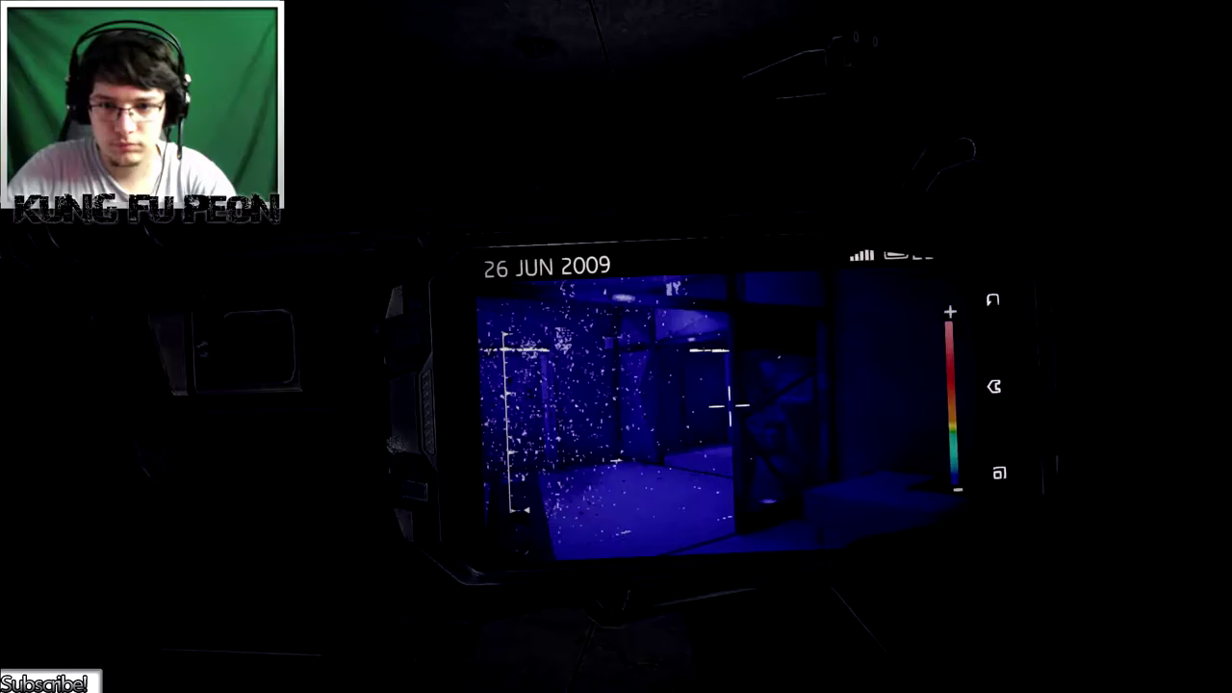
# Advance down the corridor toward the heat-signature figure, checking map and thermal views.
pyautogui.press('m')
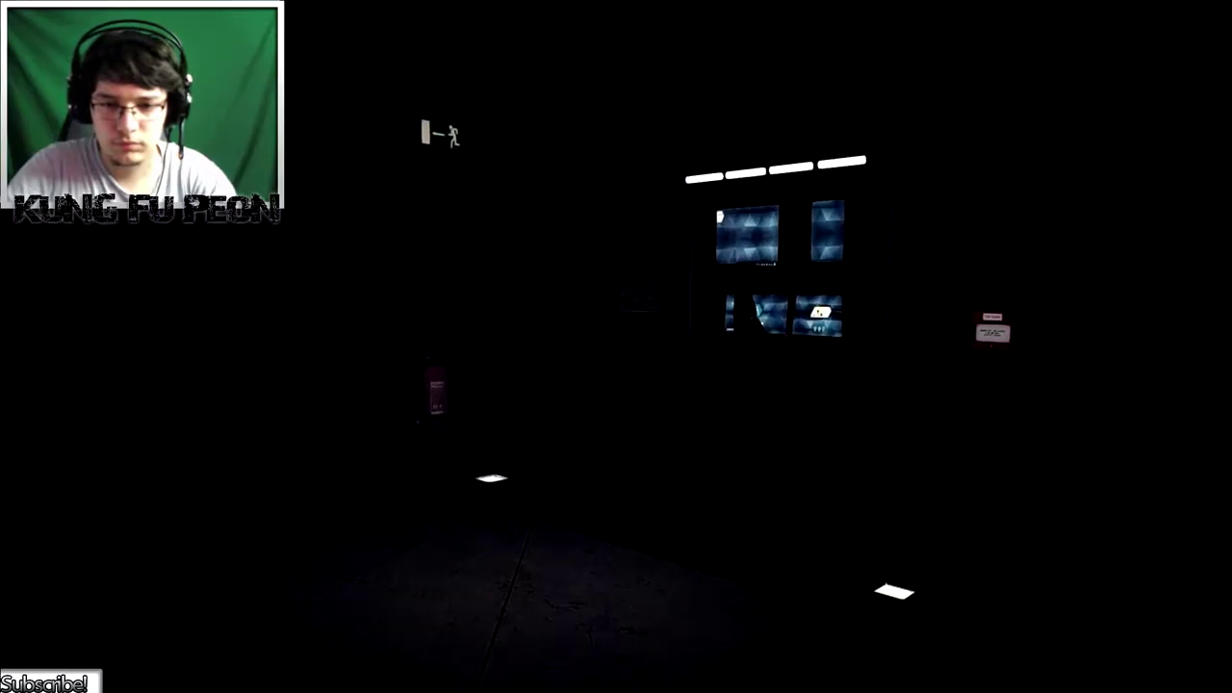
pyautogui.press('1')
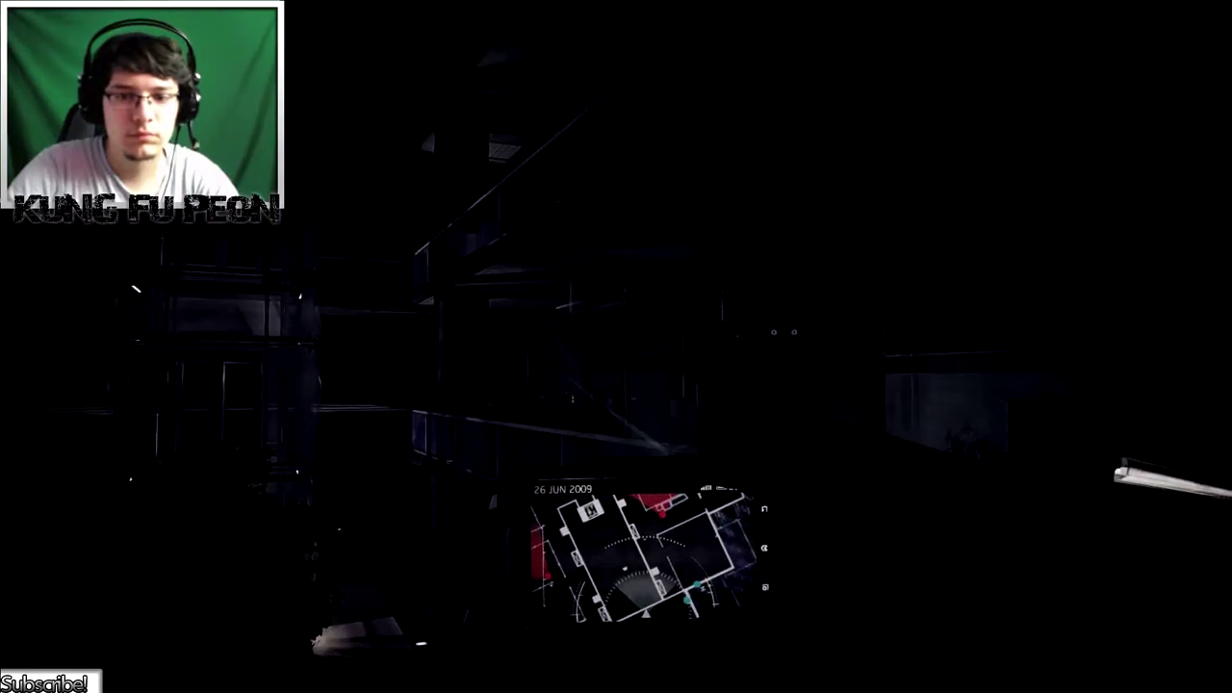
pyautogui.rightClick(616, 346)
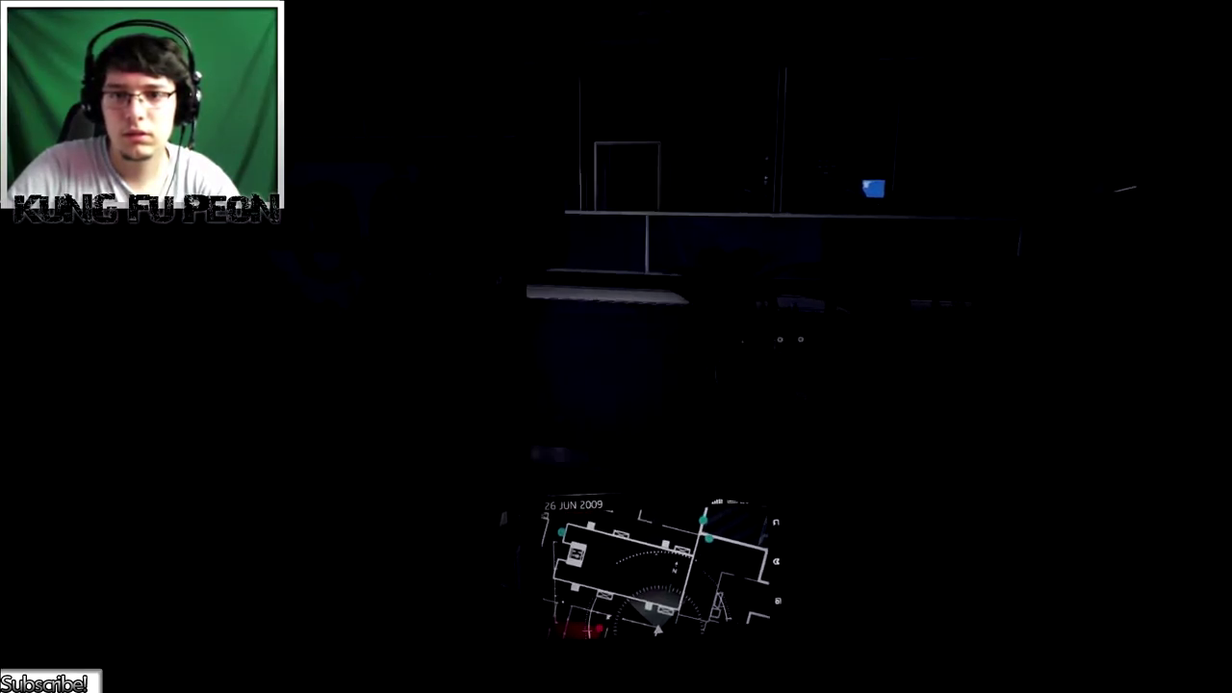
pyautogui.press('Tab')
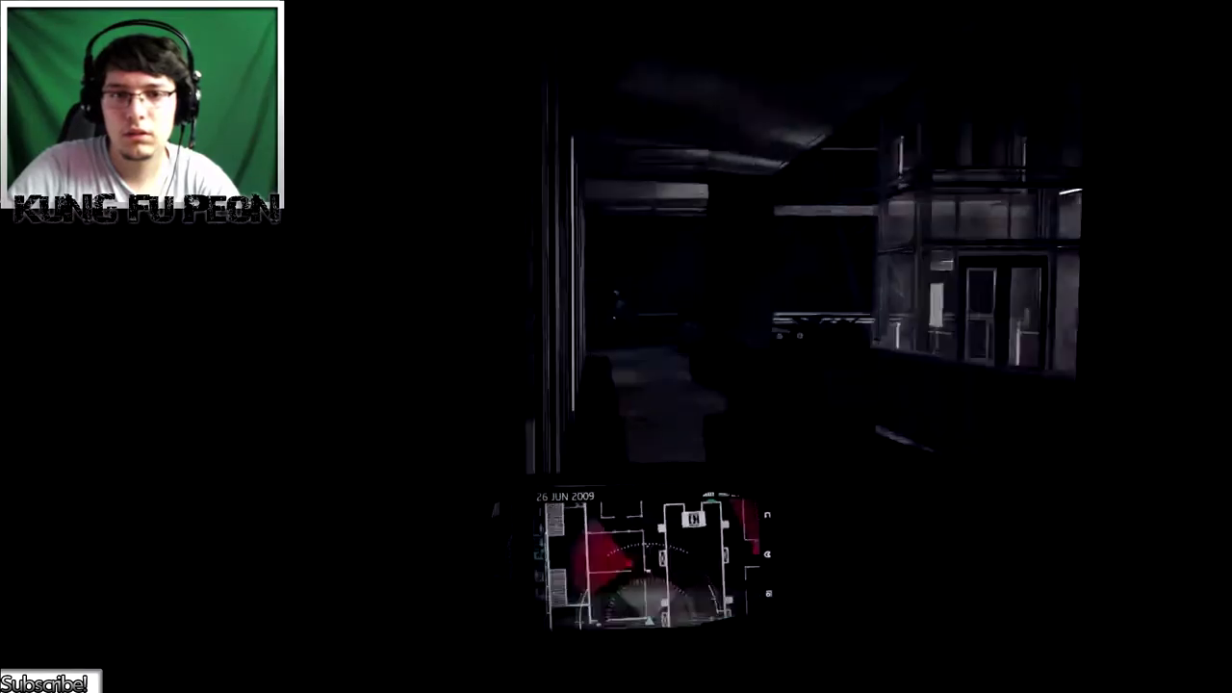
pyautogui.press('2')
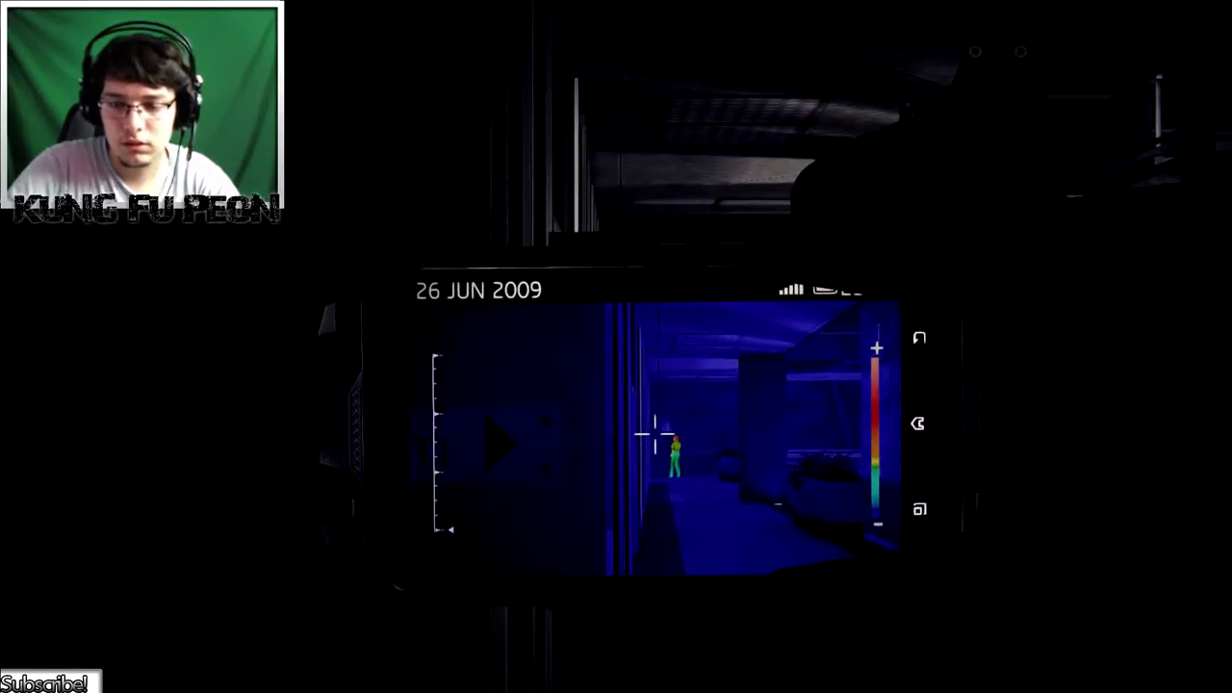
pyautogui.press('w')
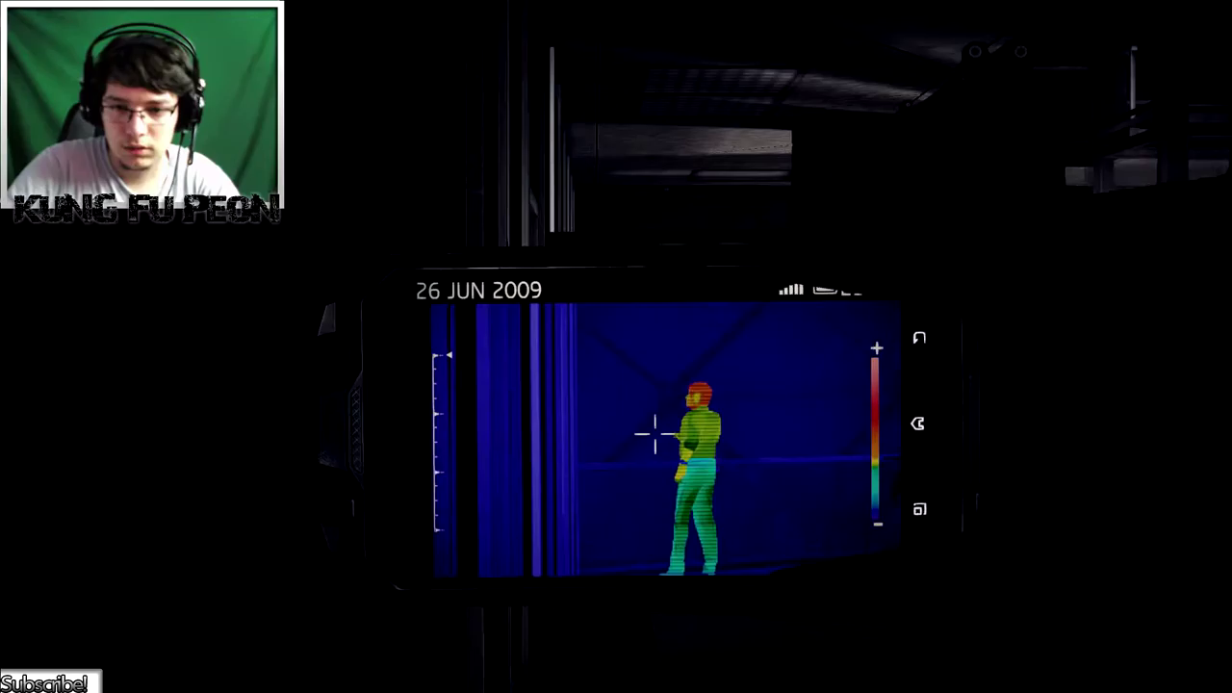
pyautogui.press('1')
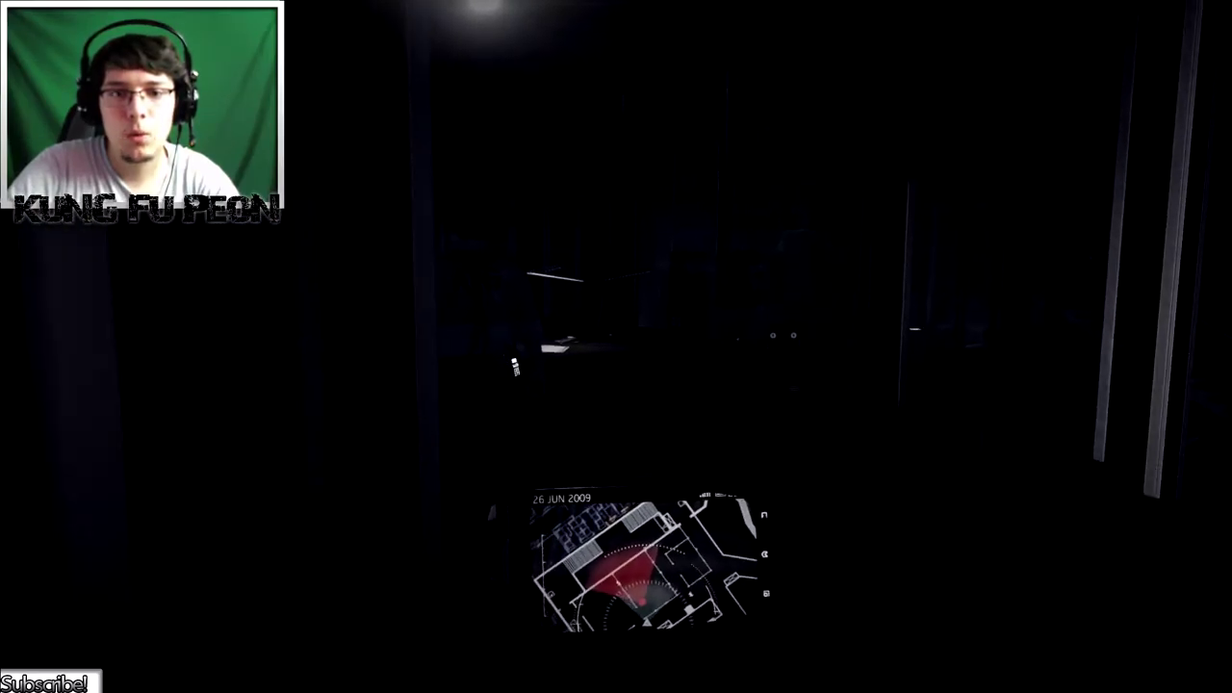
pyautogui.scroll(-1, 616, 346)
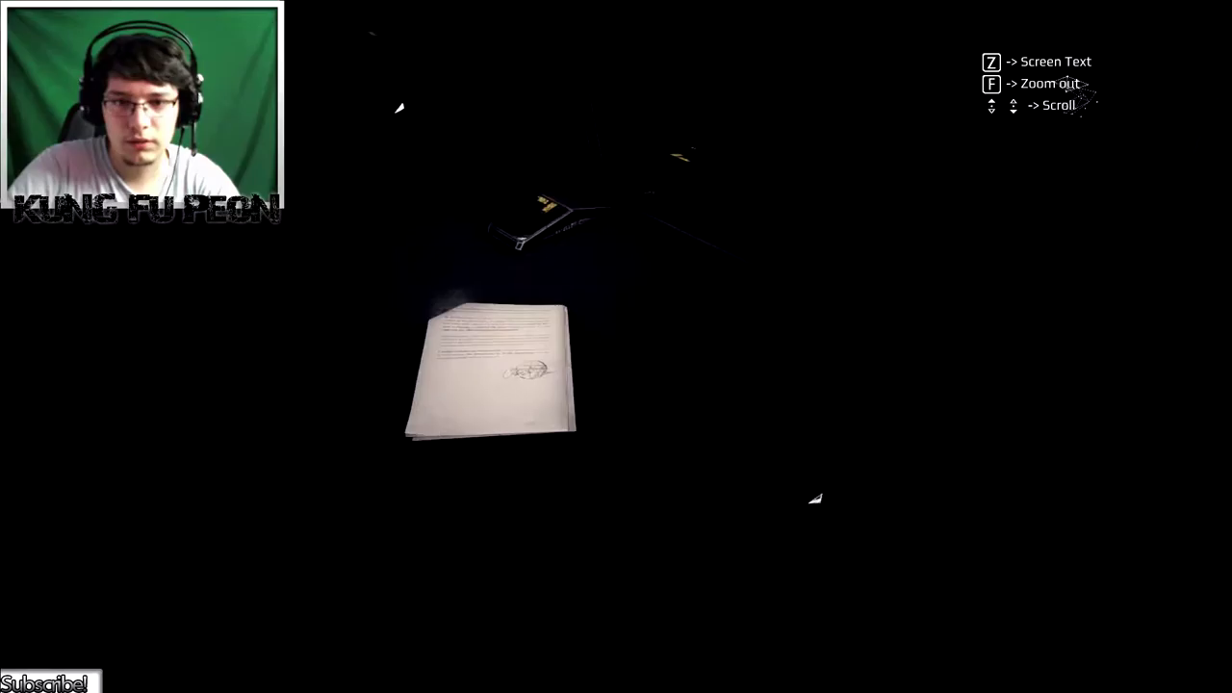
# Read the report page and the Office Chat 2.0 document, pausing briefly.
pyautogui.press('z')
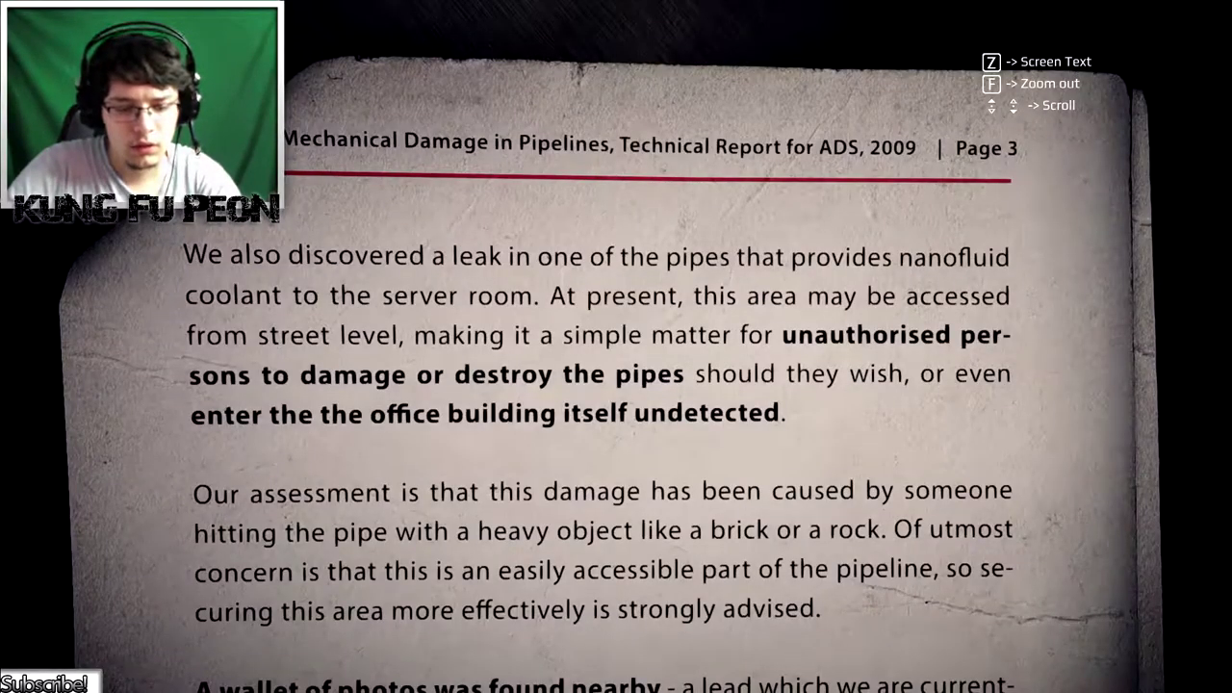
pyautogui.press('z')
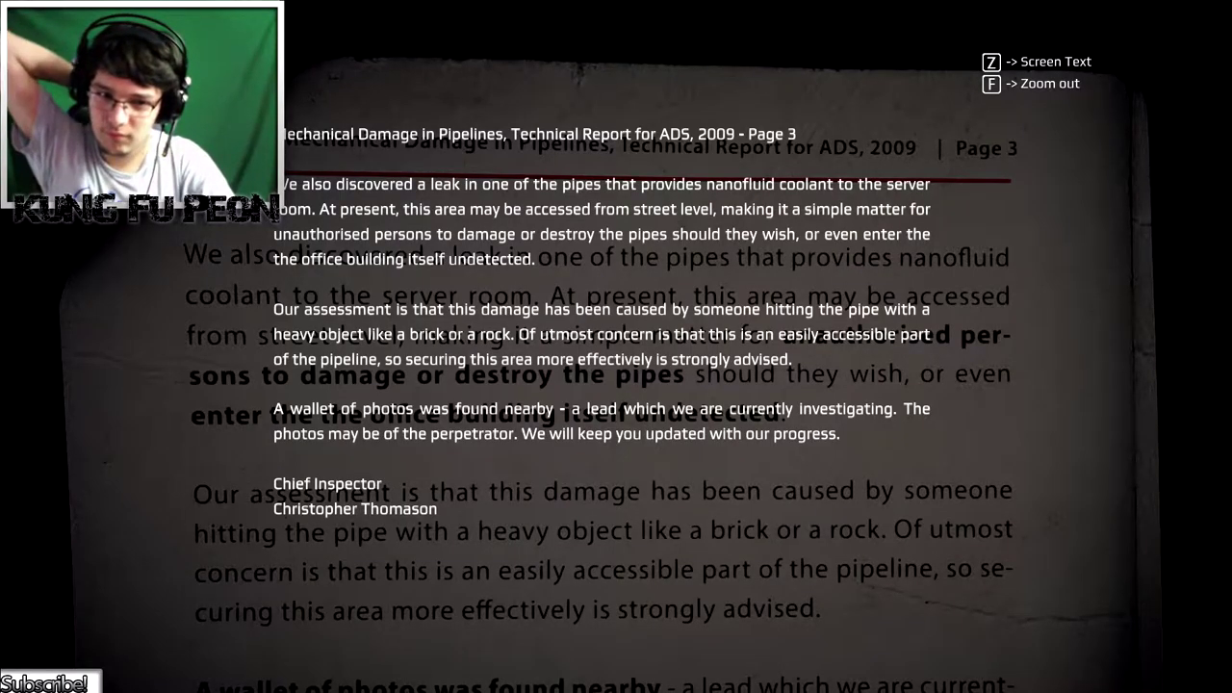
pyautogui.press('Escape')
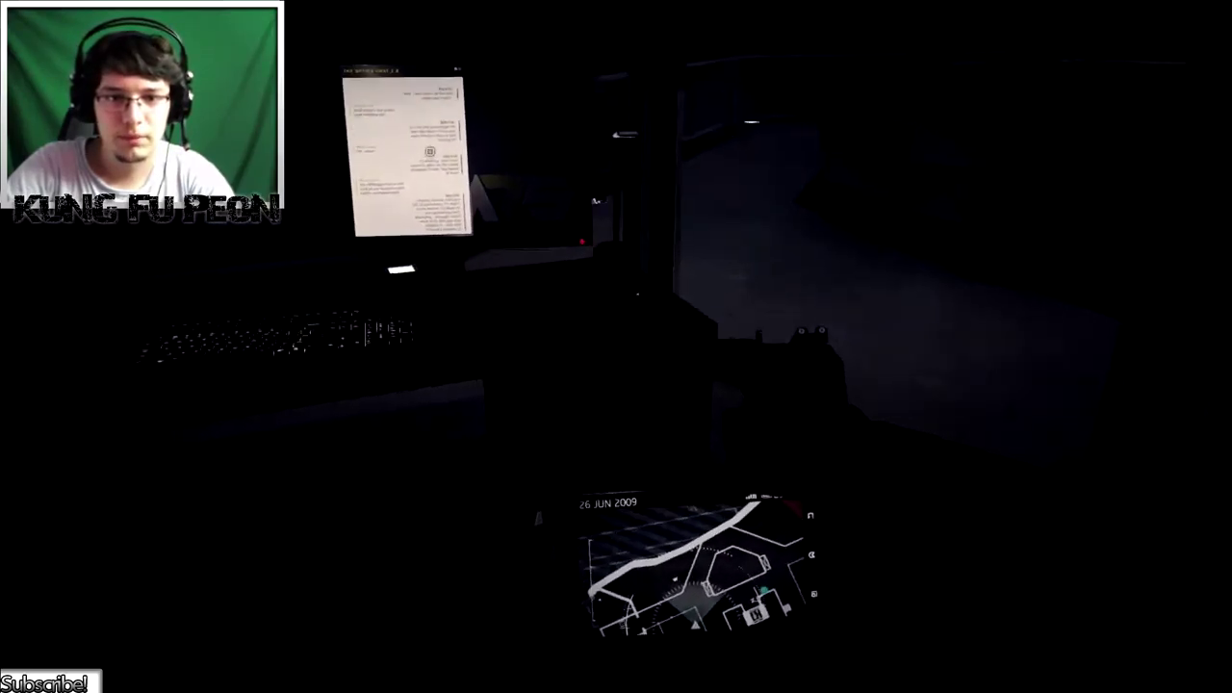
pyautogui.press('f')
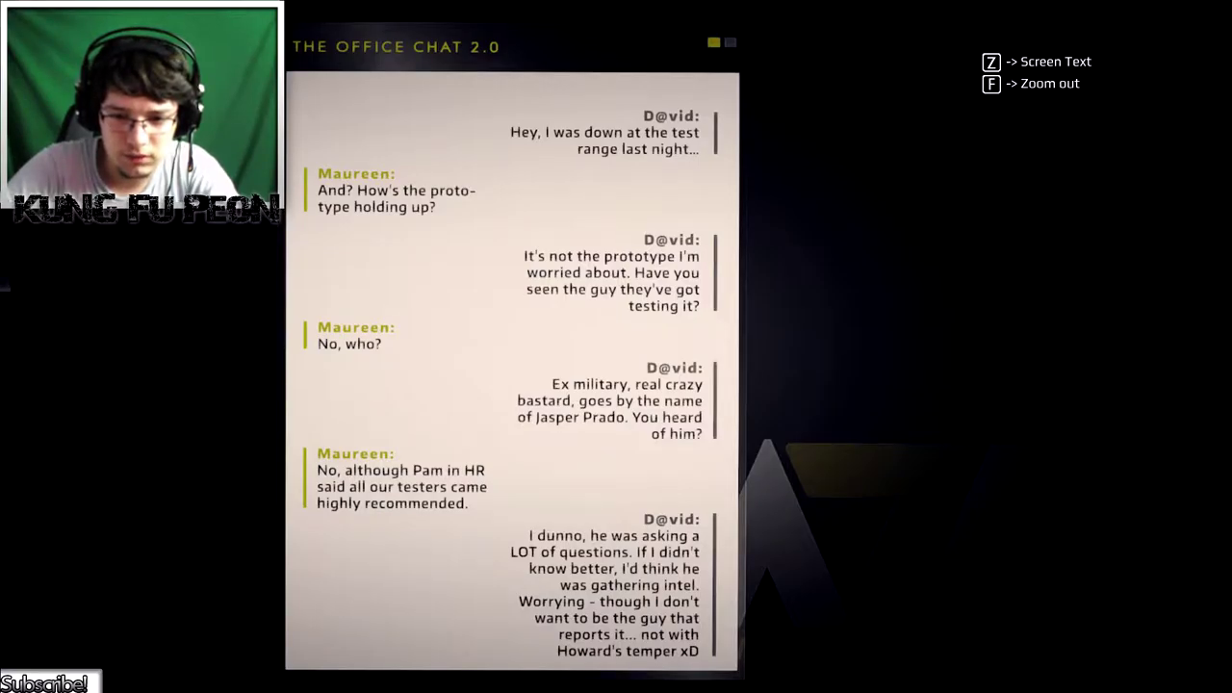
pyautogui.press('Escape')
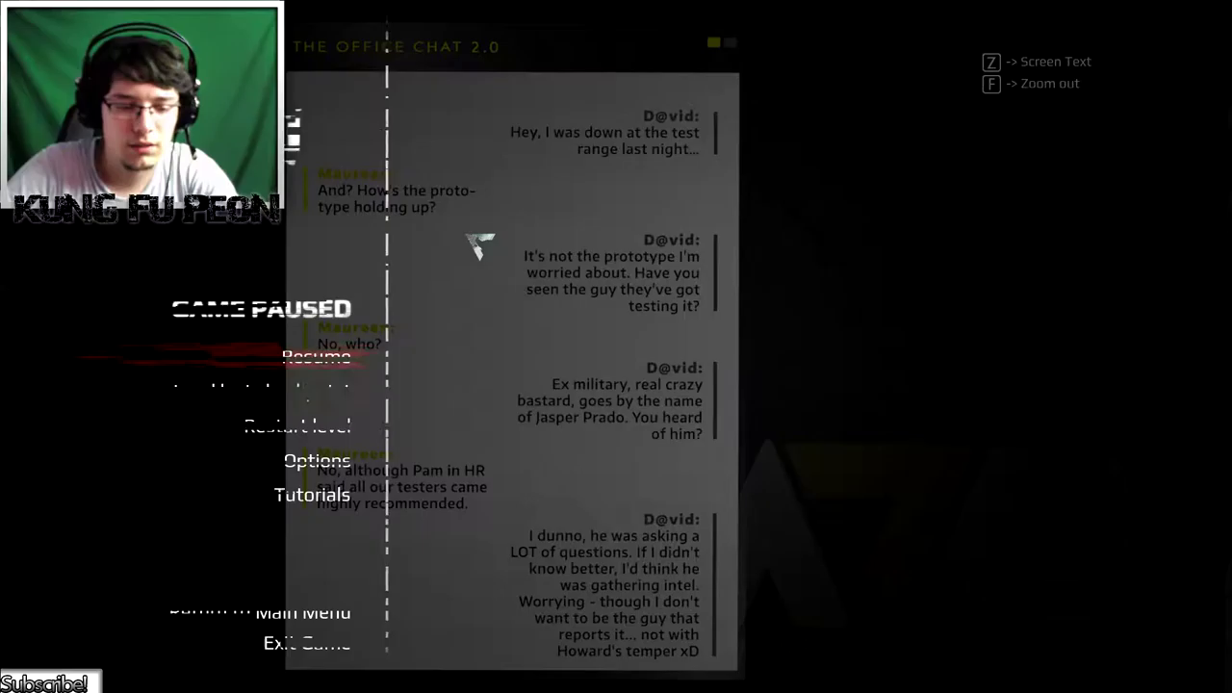
pyautogui.press('Escape')
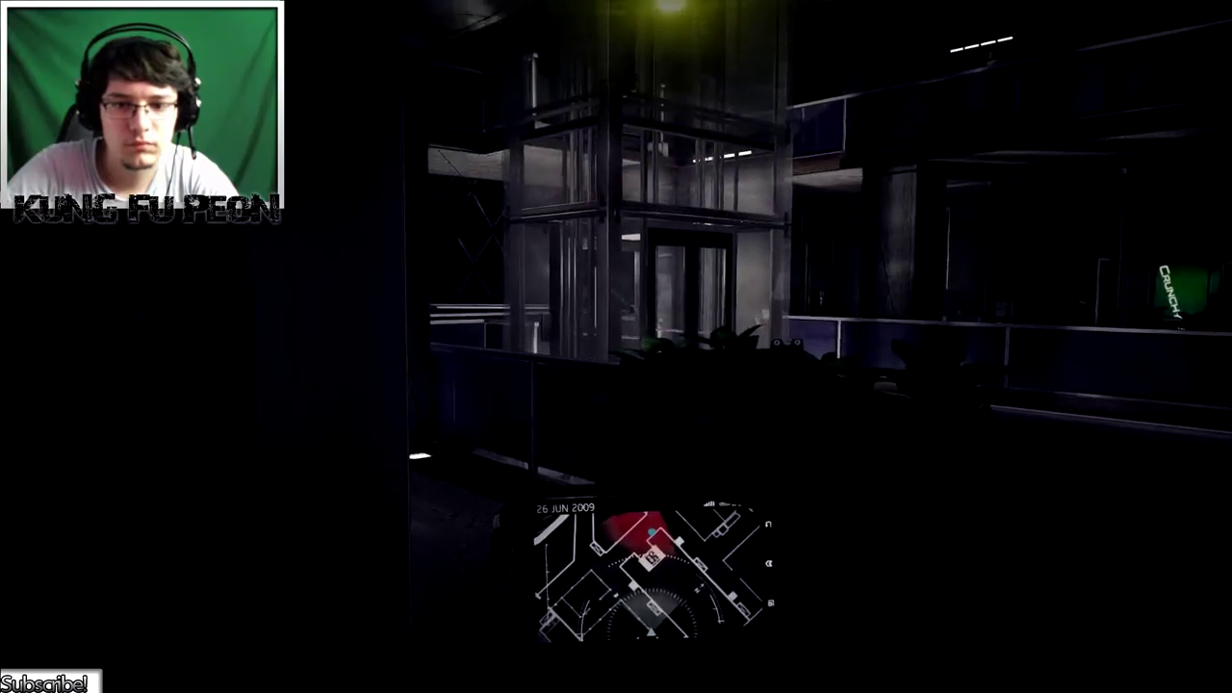
# Scan the elevator area with the thermal camera, then walk left toward the lobby.
pyautogui.press('2')
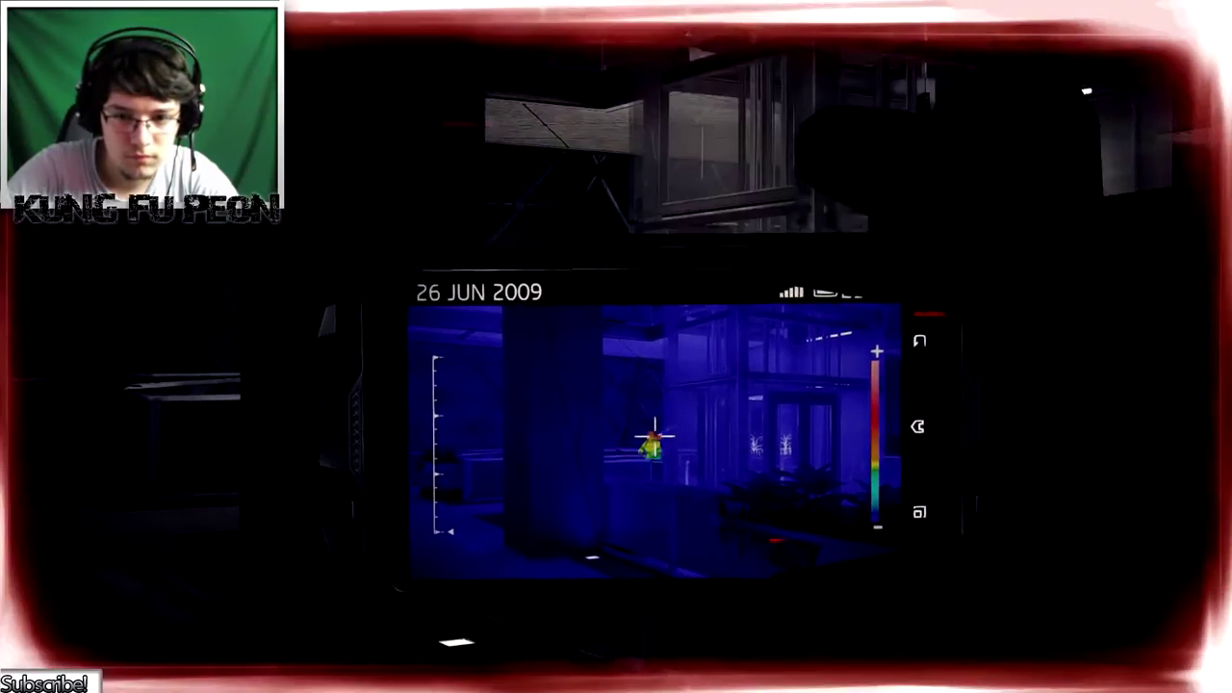
pyautogui.rightClick(616, 347)
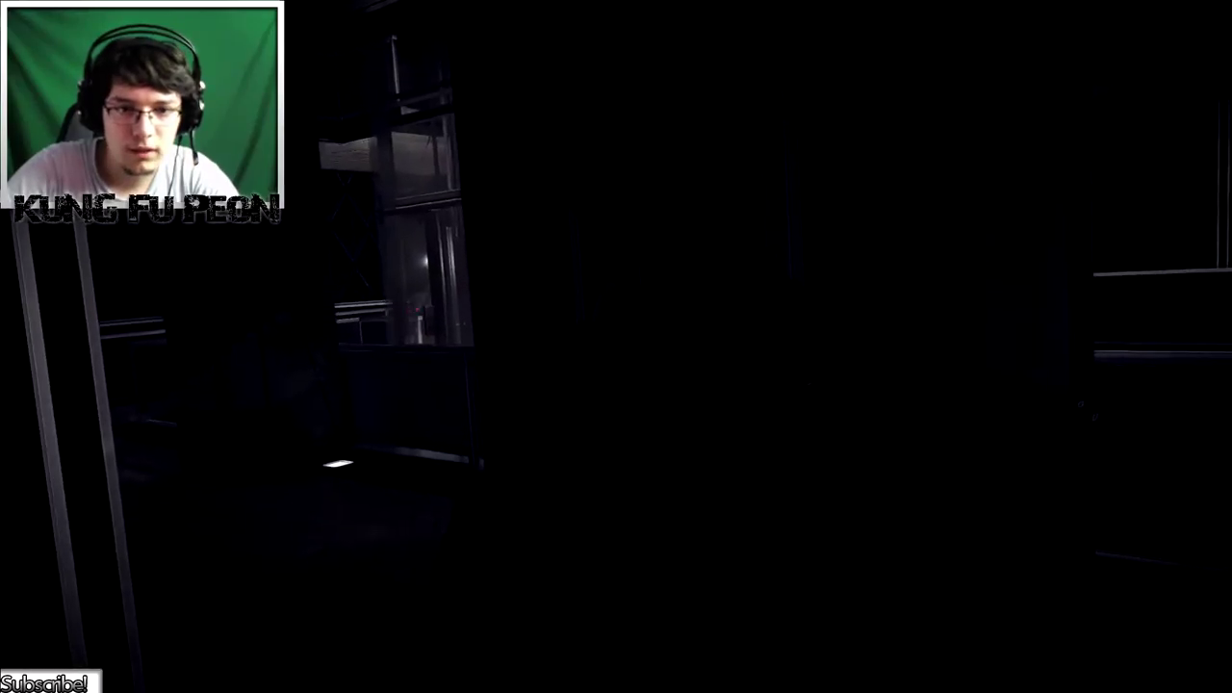
pyautogui.press('Tab')
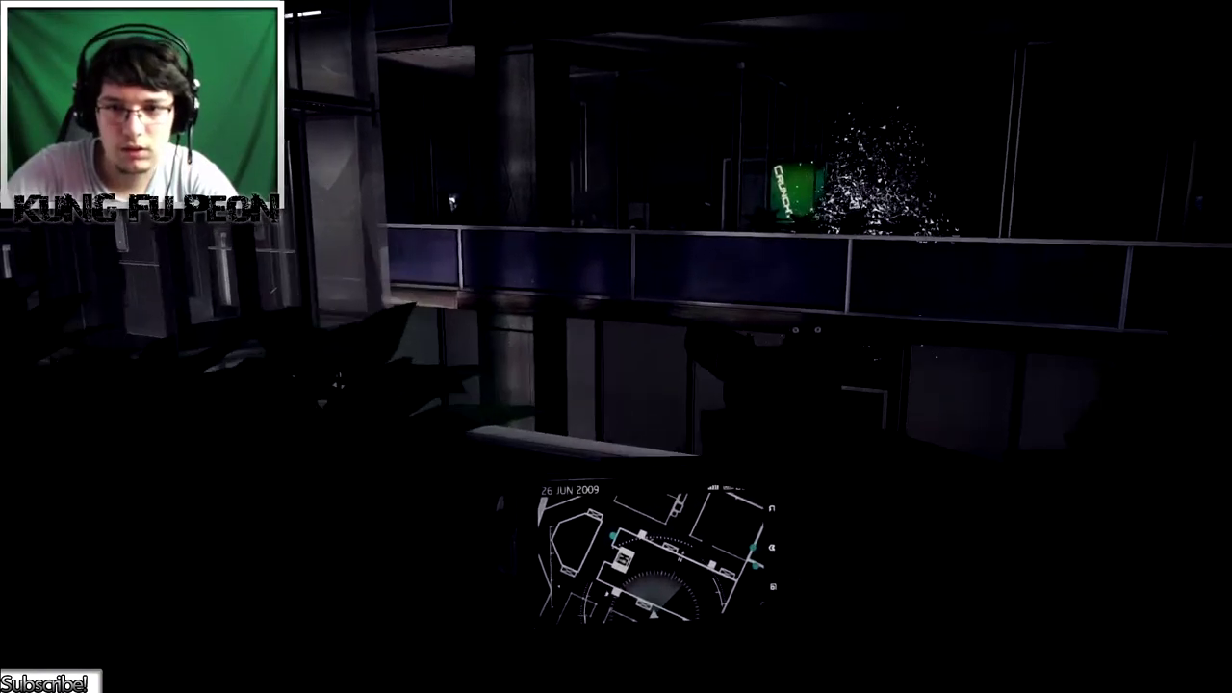
pyautogui.press('w')
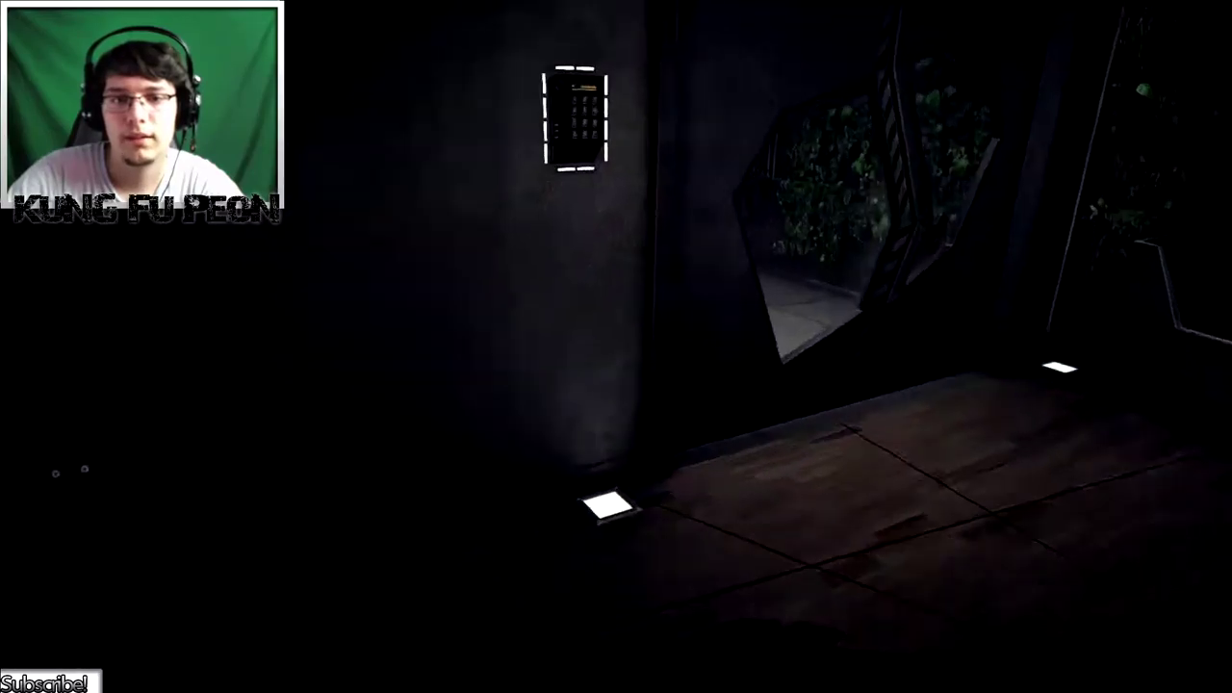
# Try the wall keypad, then walk past the planter into the dark room.
pyautogui.press('f')
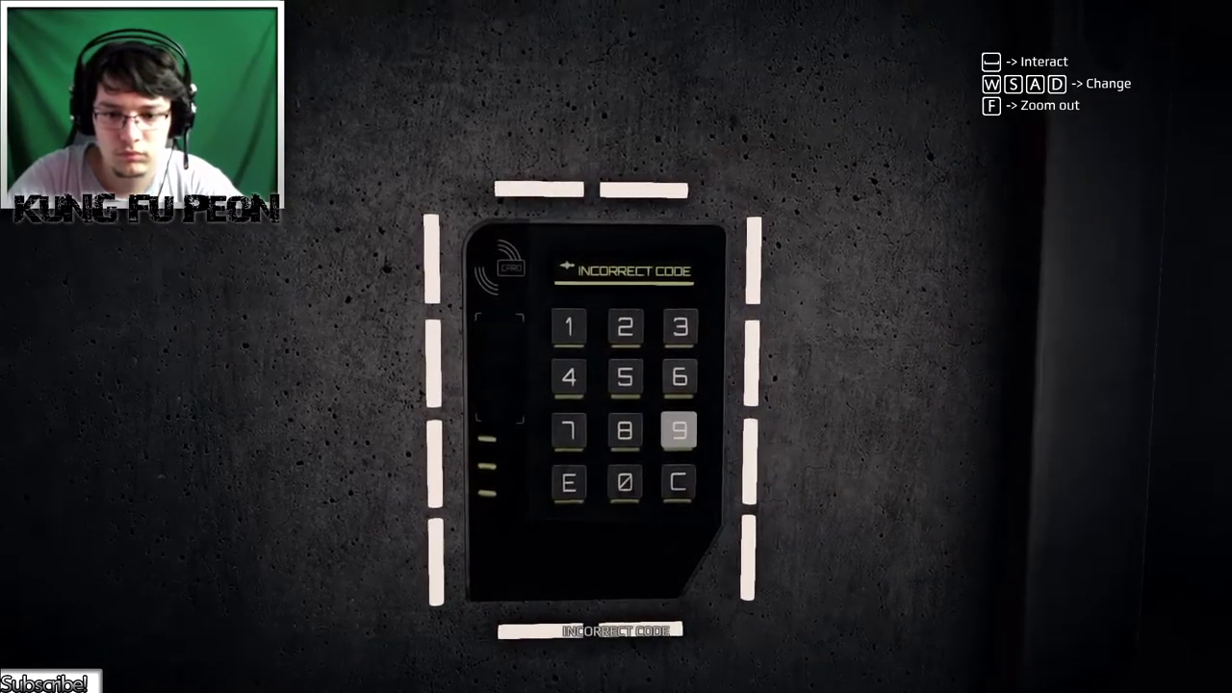
pyautogui.press('f')
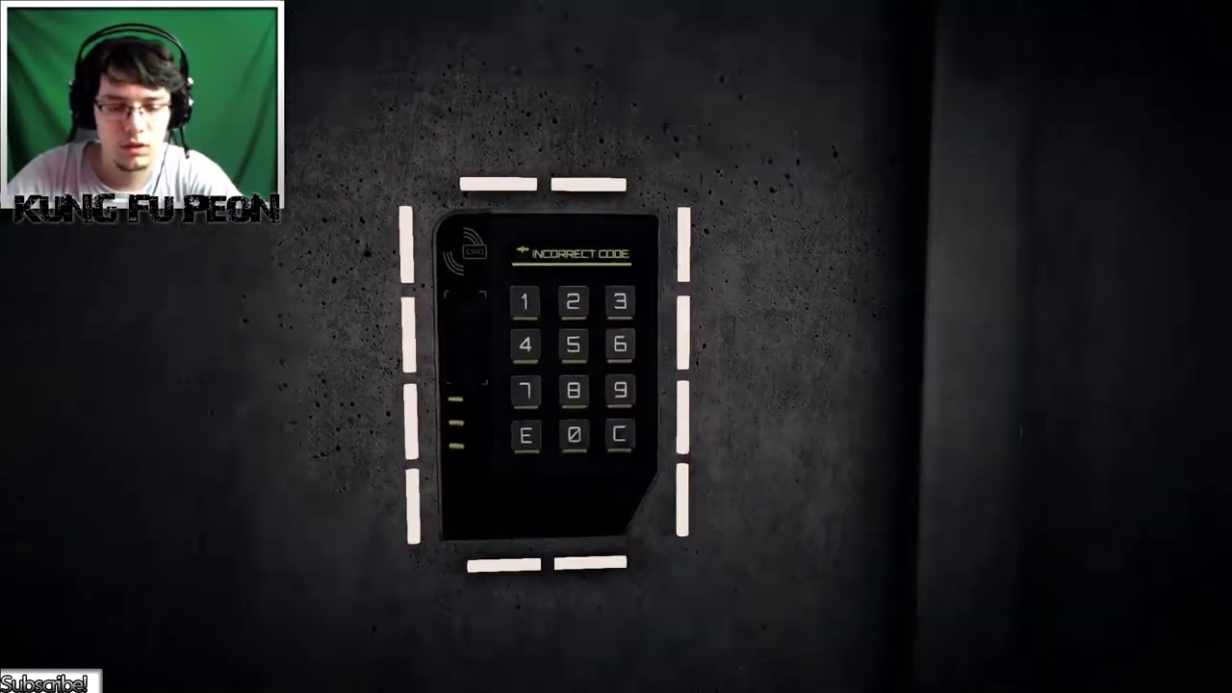
pyautogui.press('w')
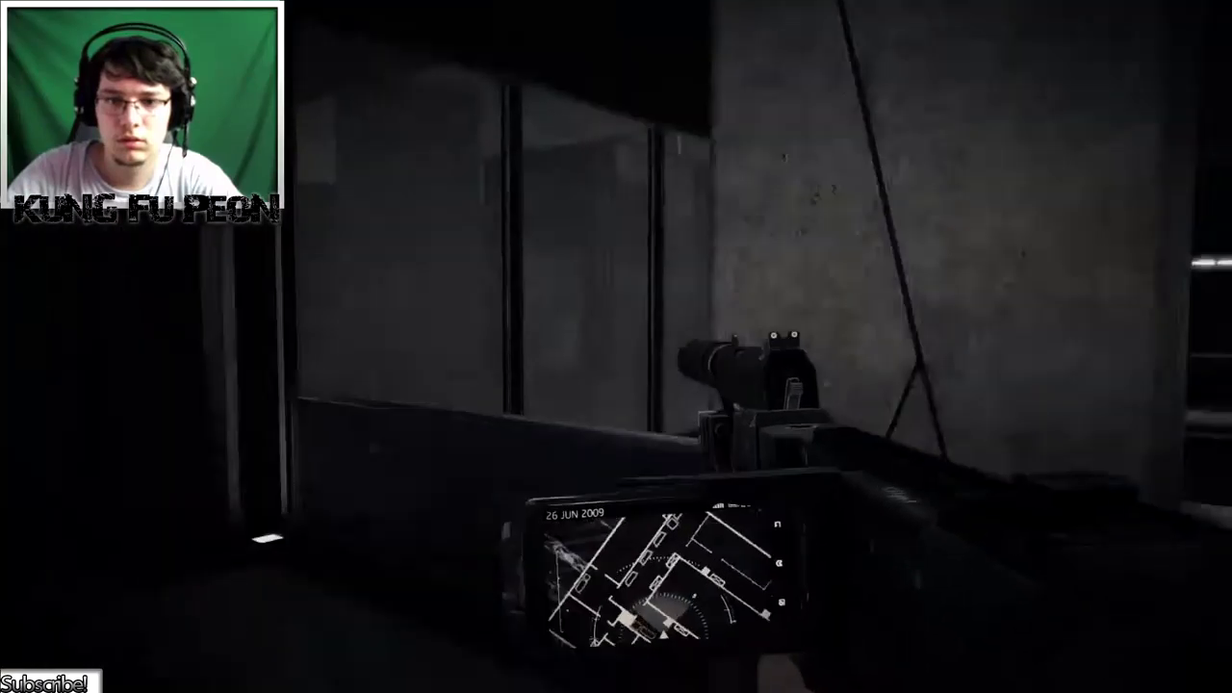
pyautogui.press('w')
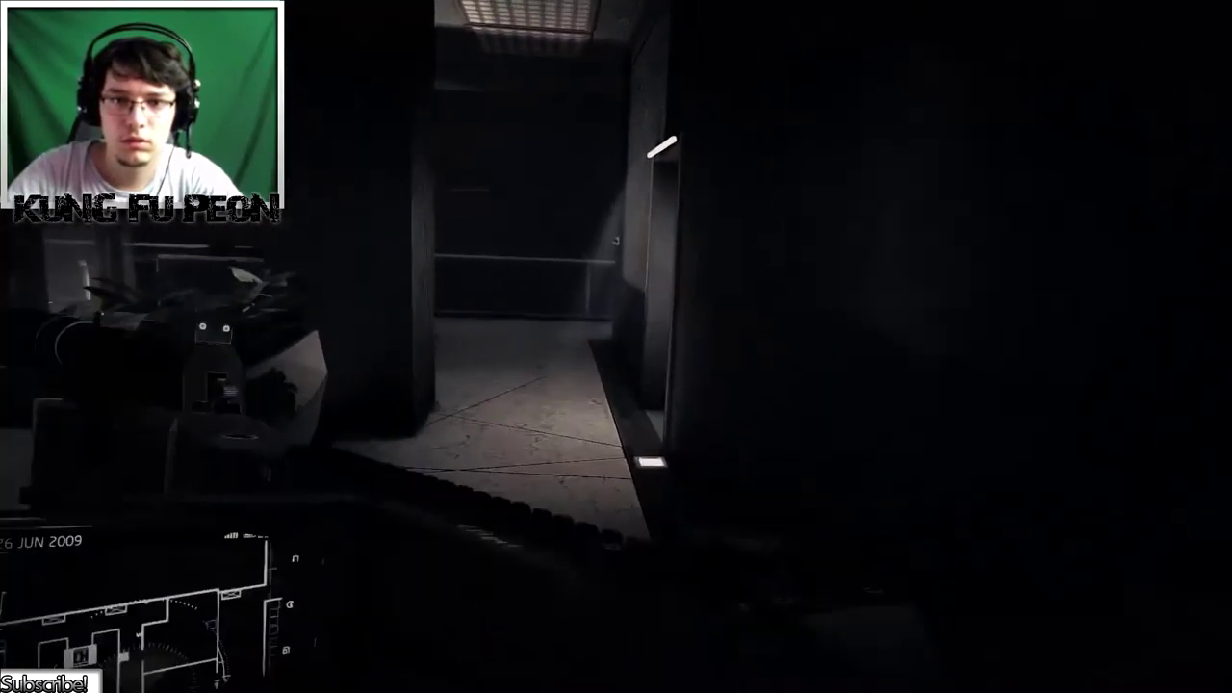
pyautogui.press('w')
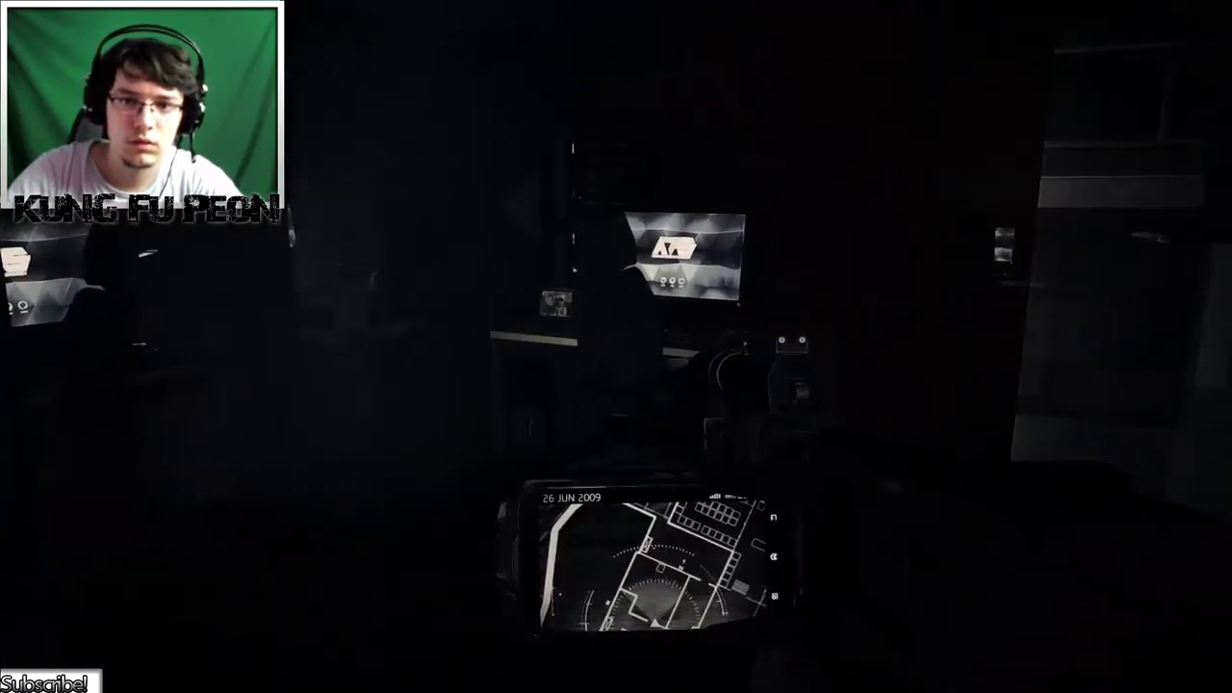
# Walk along the railing walkway, past the glass wall, toward the dark doorway.
pyautogui.press('w')
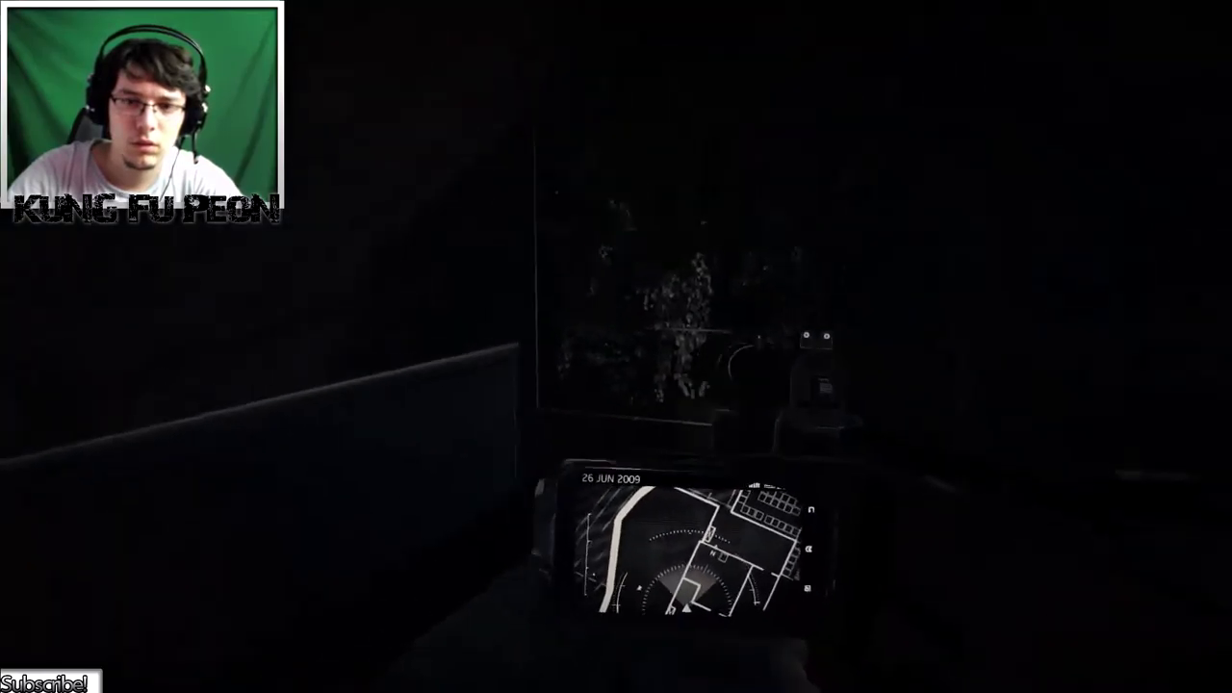
pyautogui.press('w')
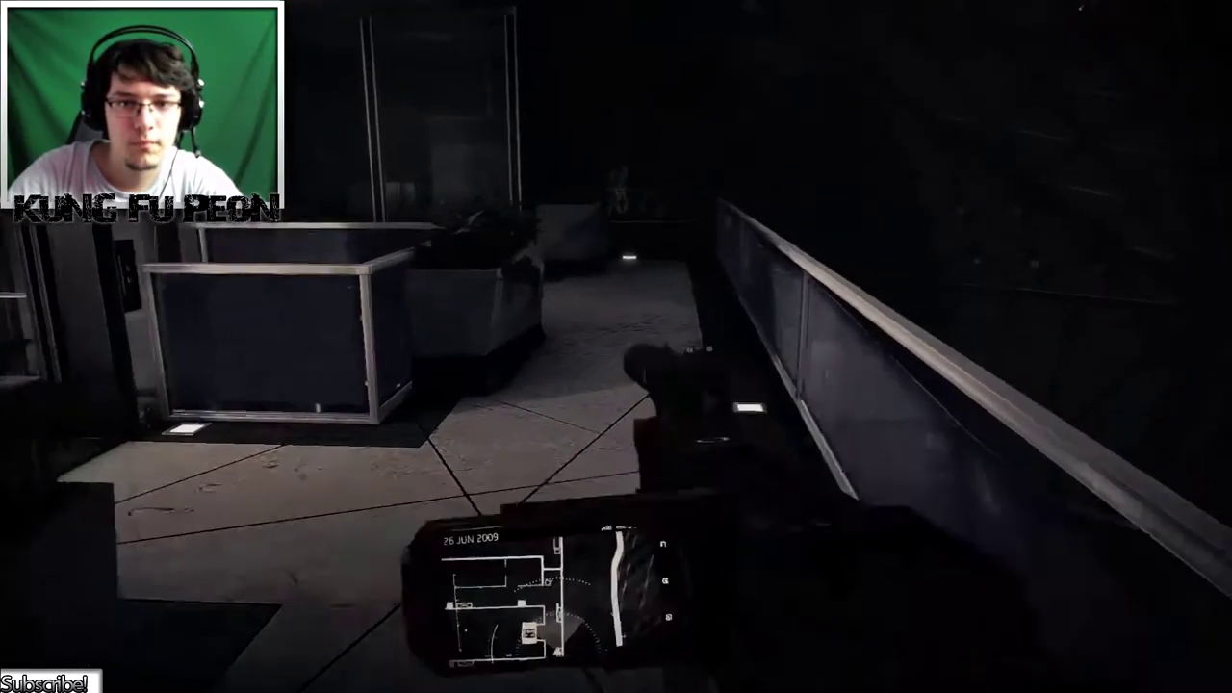
pyautogui.press('w')
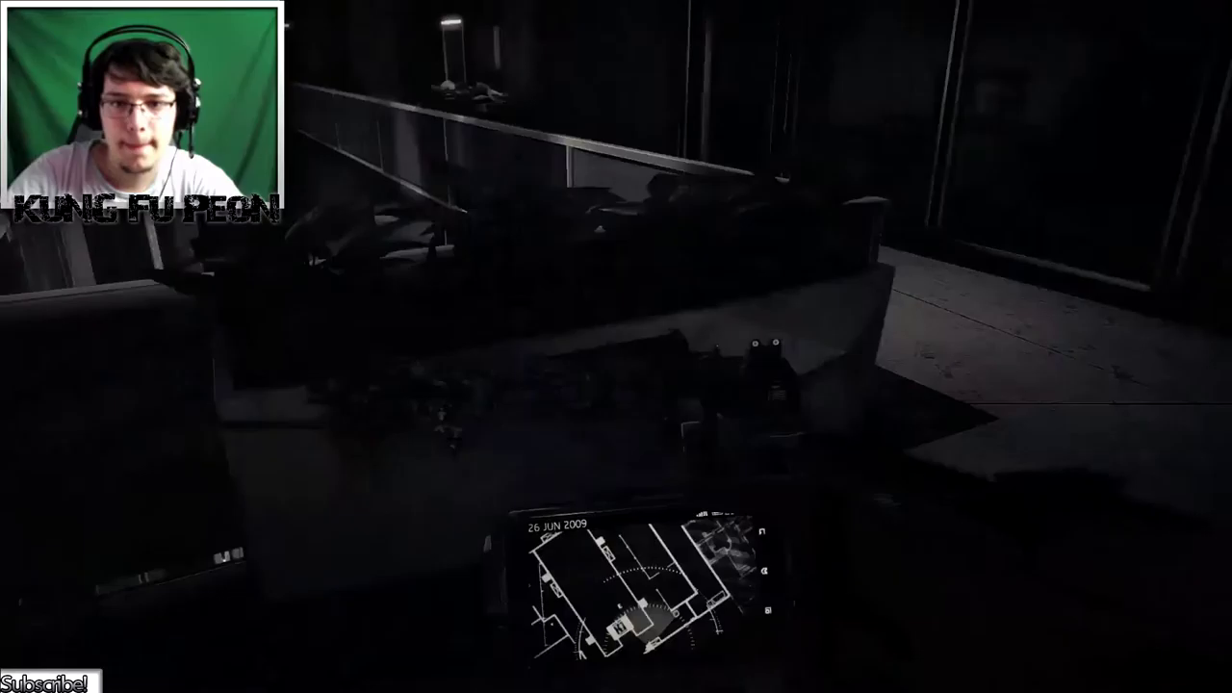
pyautogui.press('w')
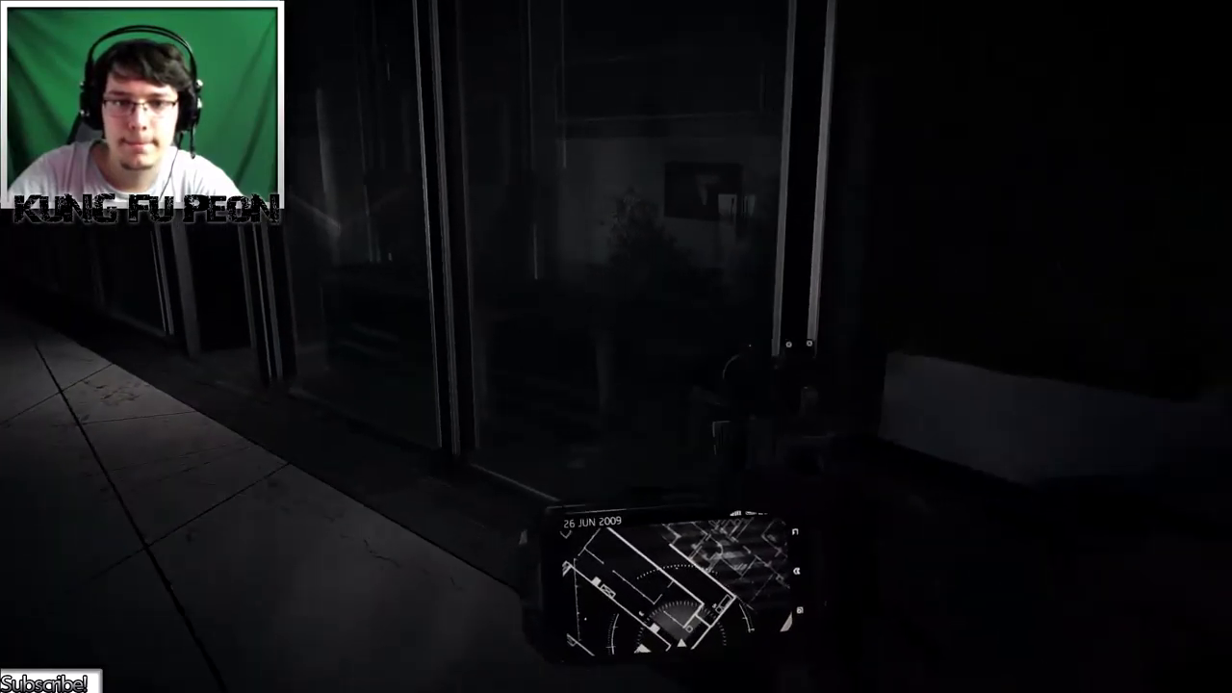
pyautogui.press('w')
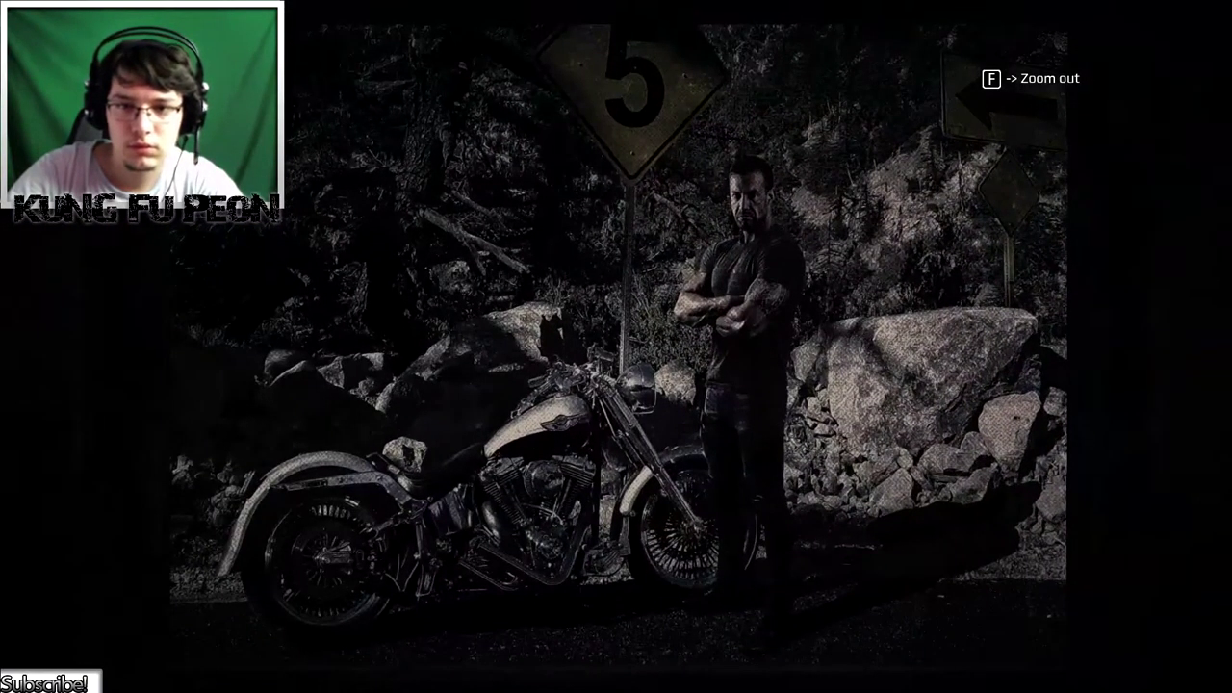
# Examine the motorcycle photo, the framed photo of the boy and the desk photo.
pyautogui.press('f')
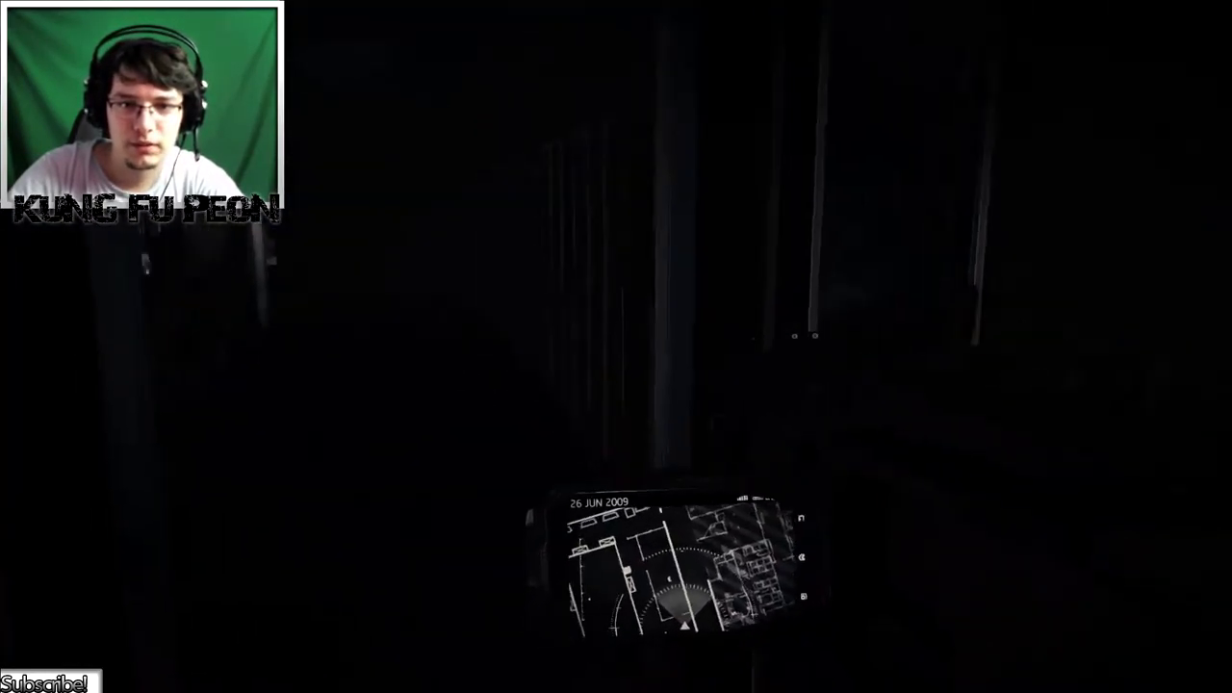
pyautogui.press('w')
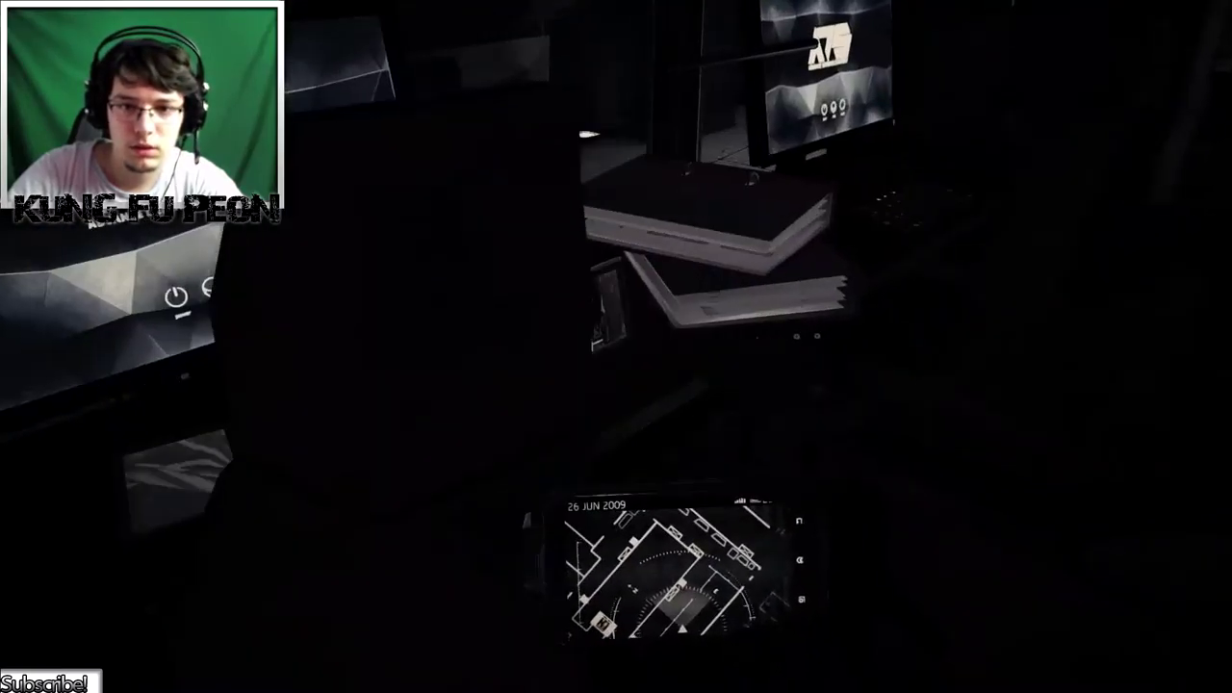
pyautogui.press('f')
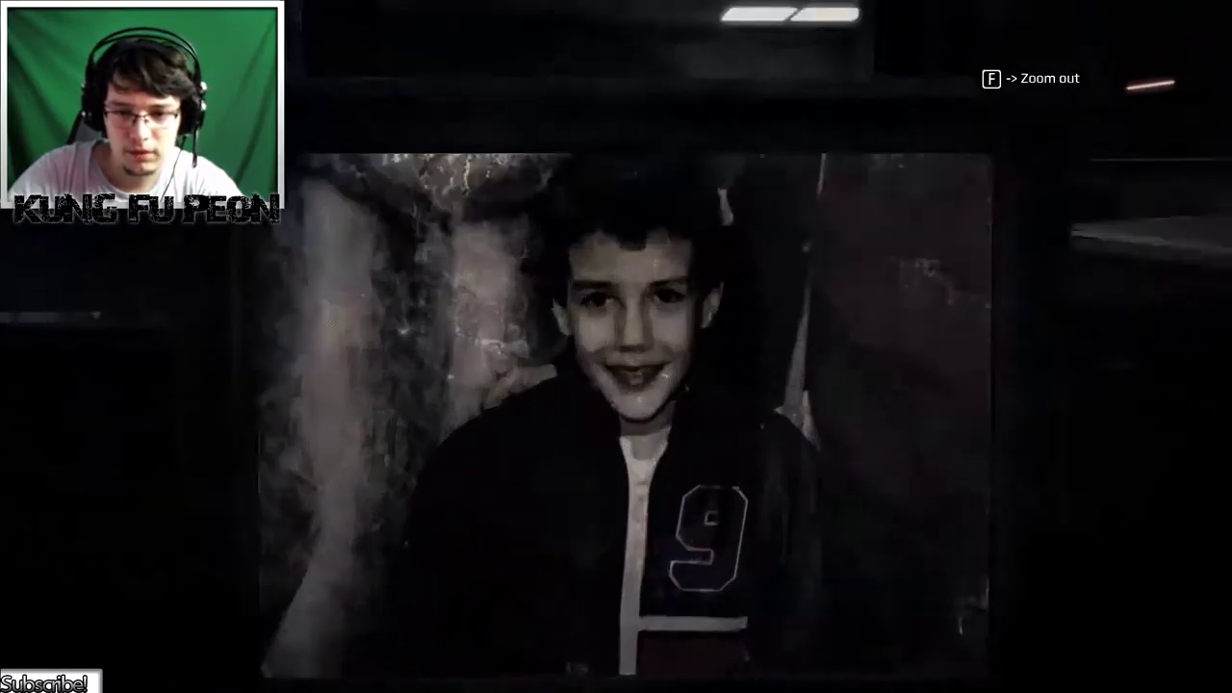
pyautogui.press('f')
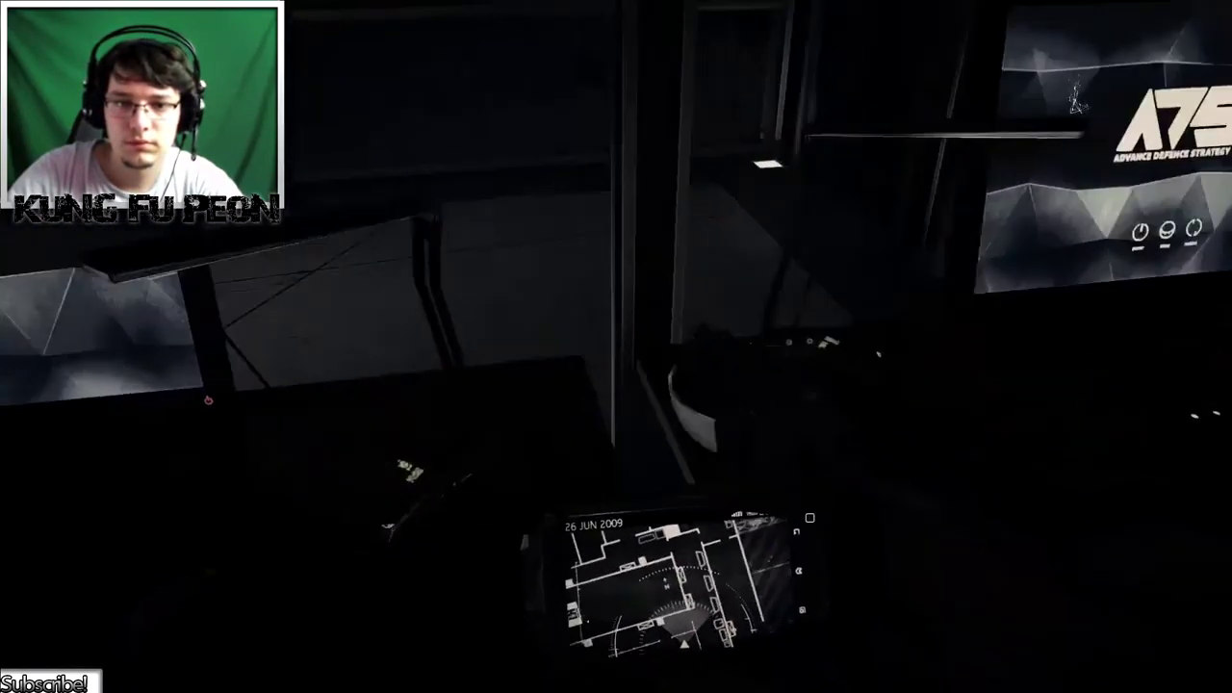
pyautogui.press('e')
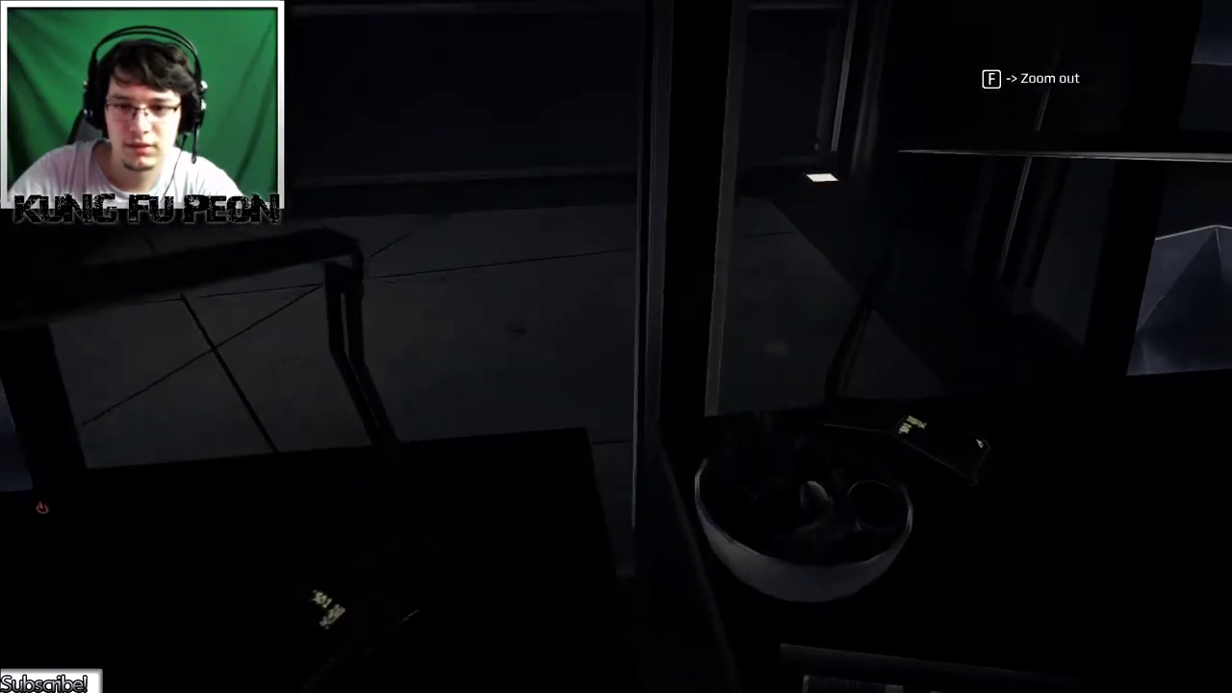
pyautogui.press('e')
# Examine the small desk photo and the wall keypad, pausing briefly.
pyautogui.moveTo(616, 346); pyautogui.dragTo(731, 346)
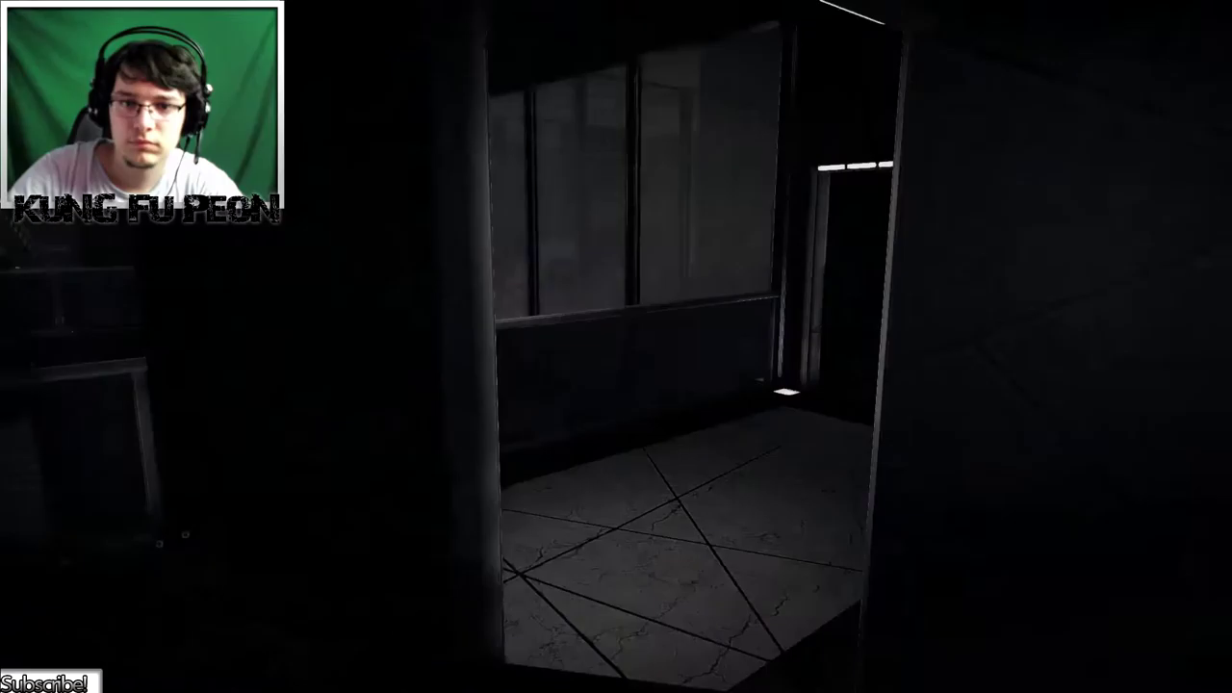
pyautogui.press('q')
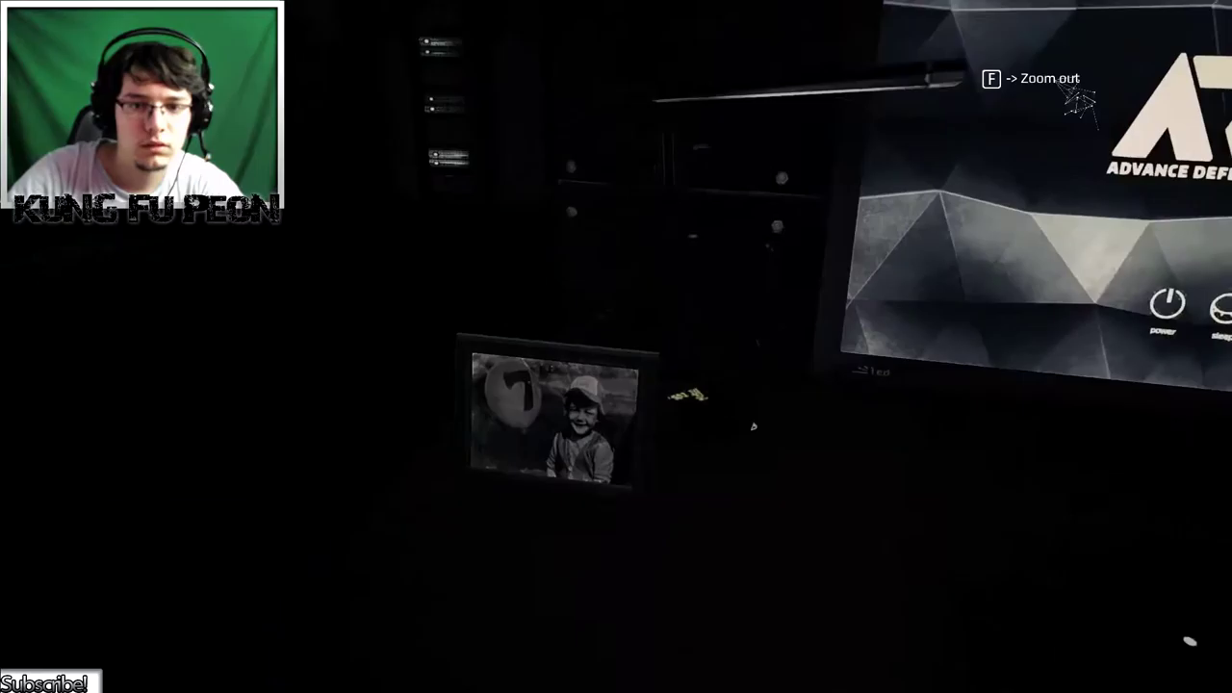
pyautogui.press('f')
pyautogui.press('f')
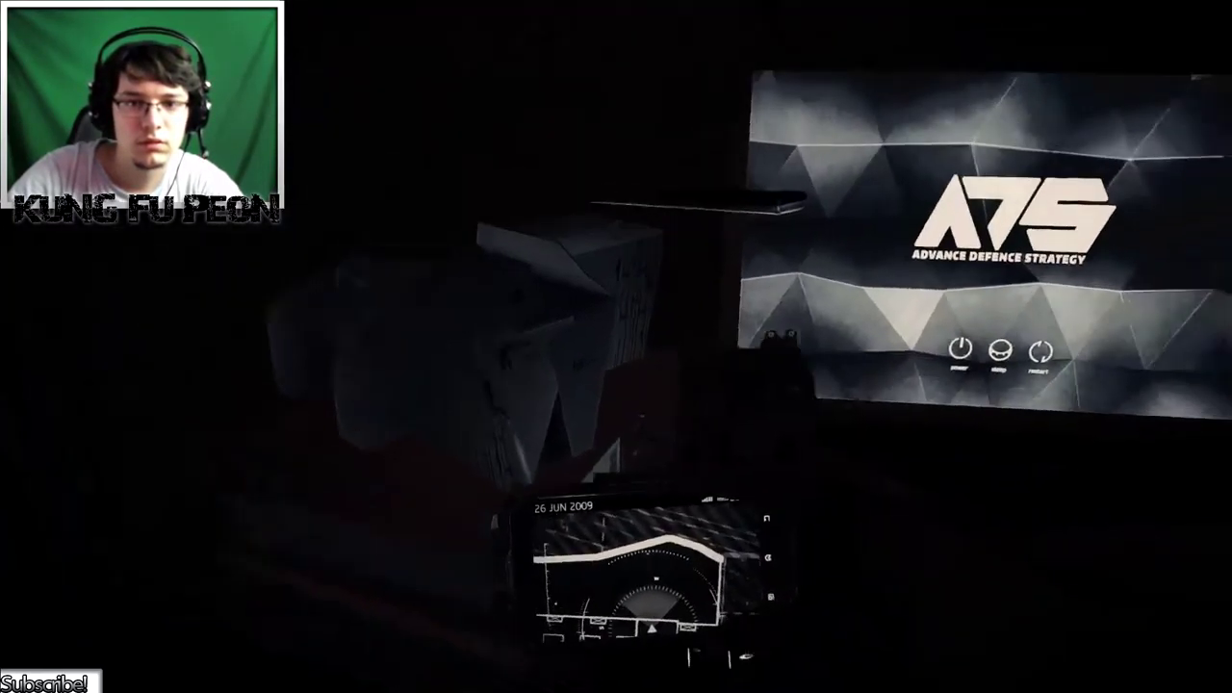
pyautogui.moveTo(616, 347); pyautogui.dragTo(289, 346)
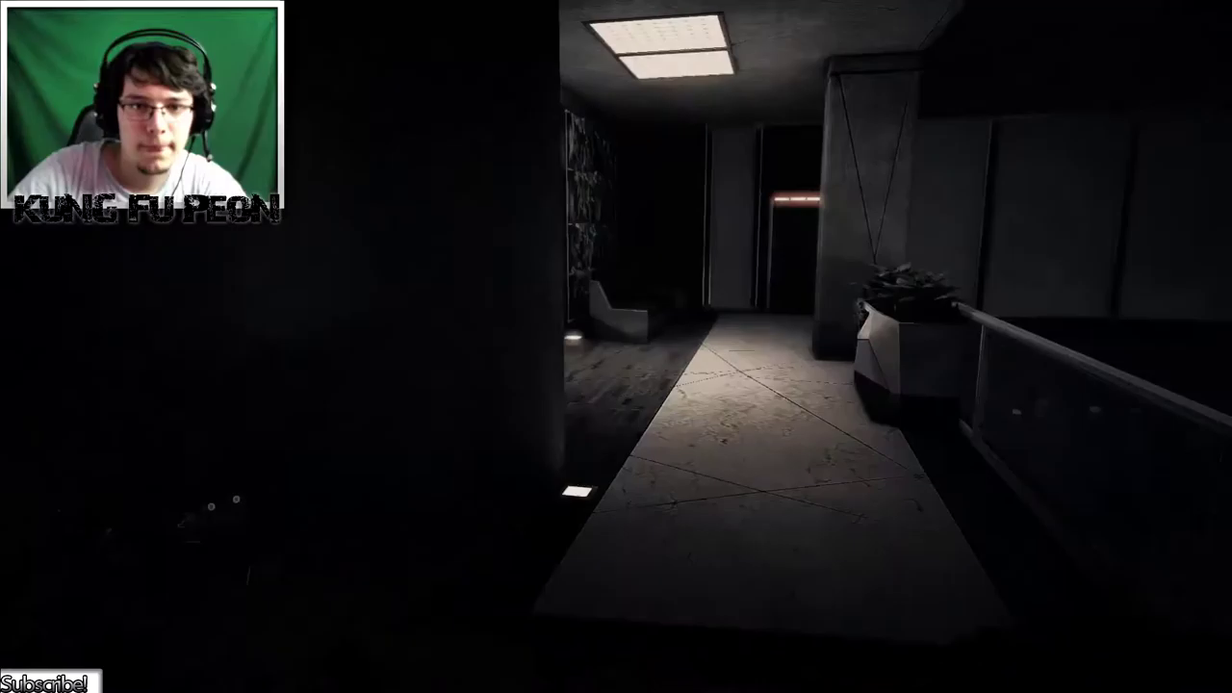
pyautogui.press('e')
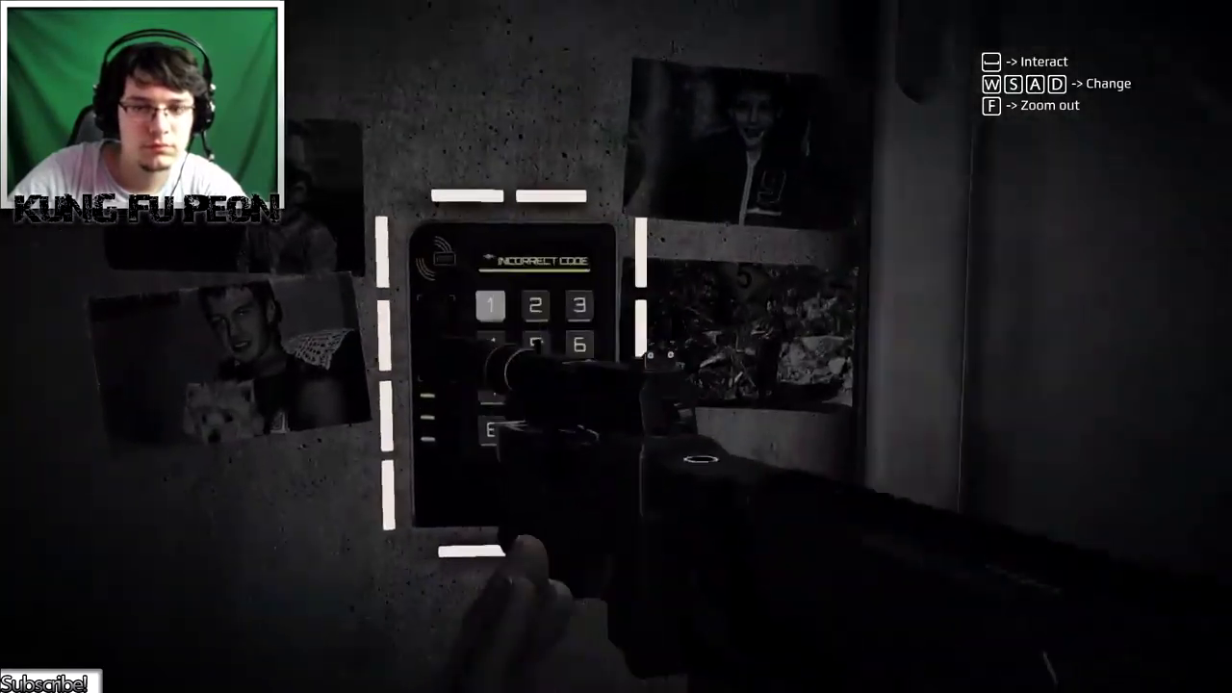
pyautogui.press('Escape')
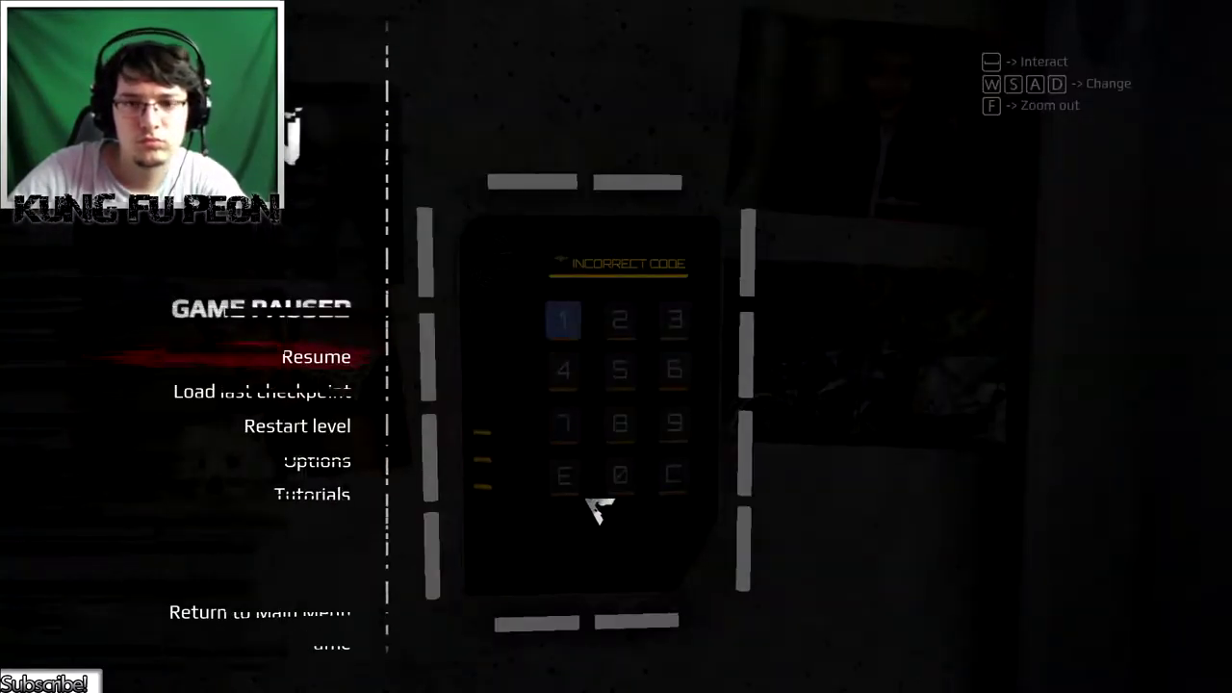
pyautogui.press('Escape')
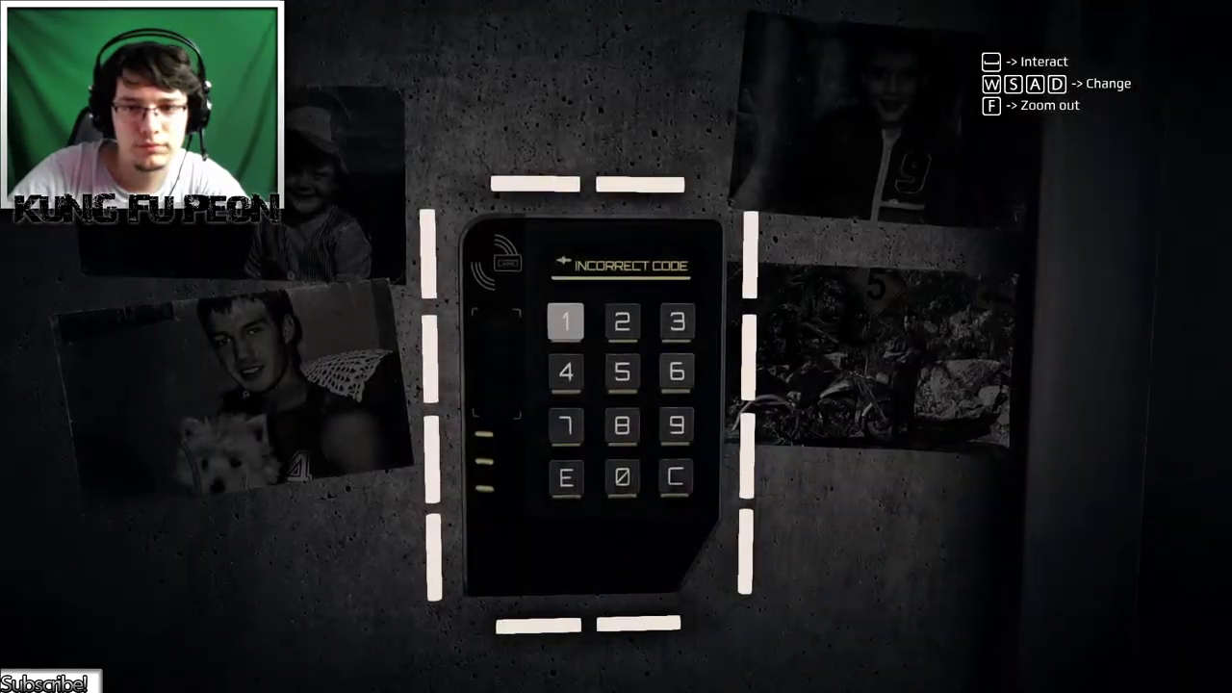
pyautogui.press('f')
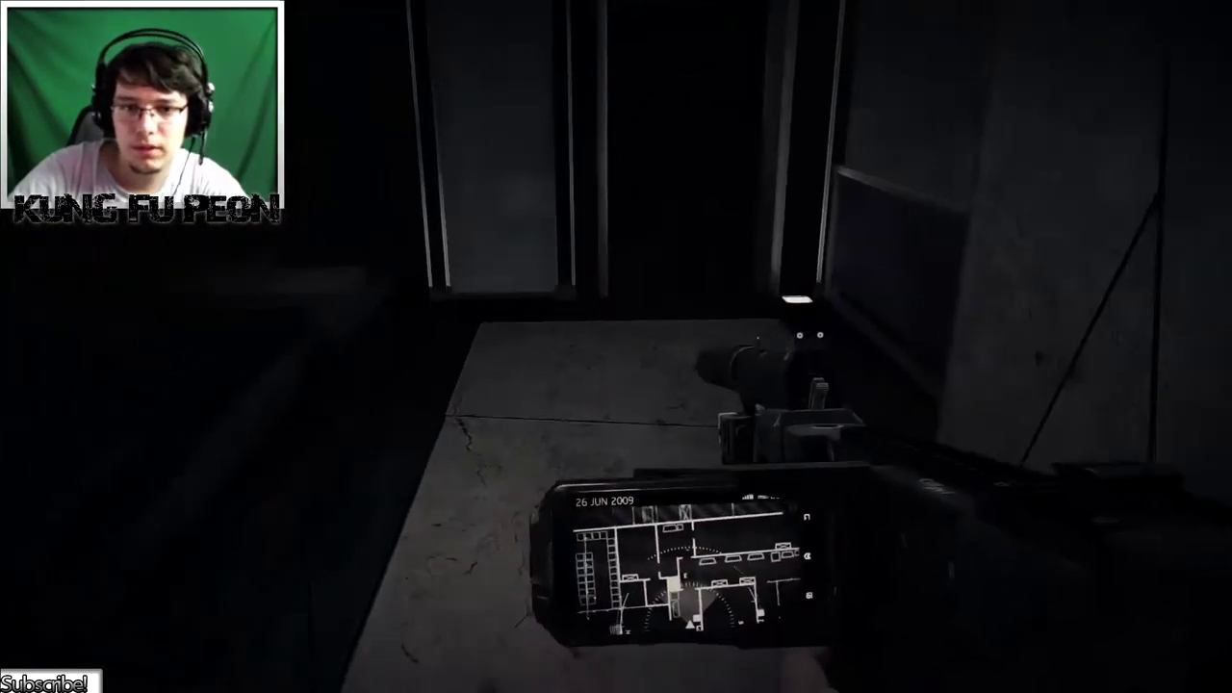
# Walk the dark corridor and inspect the childhood photo on the wall.
pyautogui.press('w')
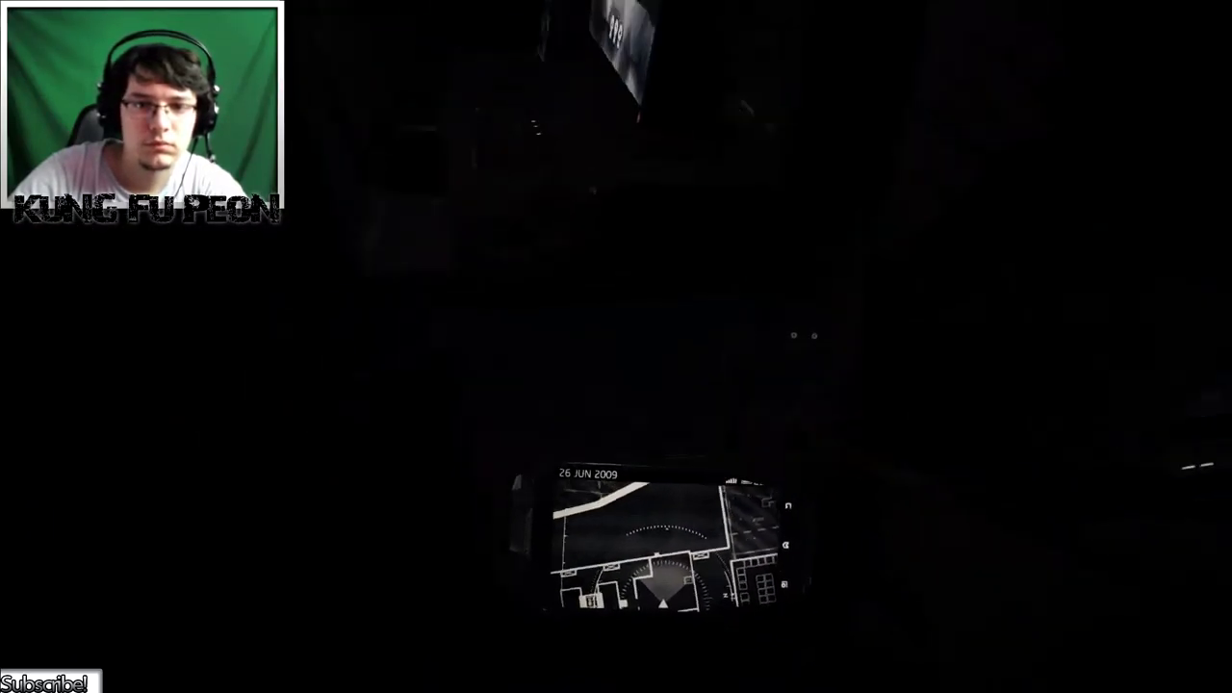
pyautogui.press('f')
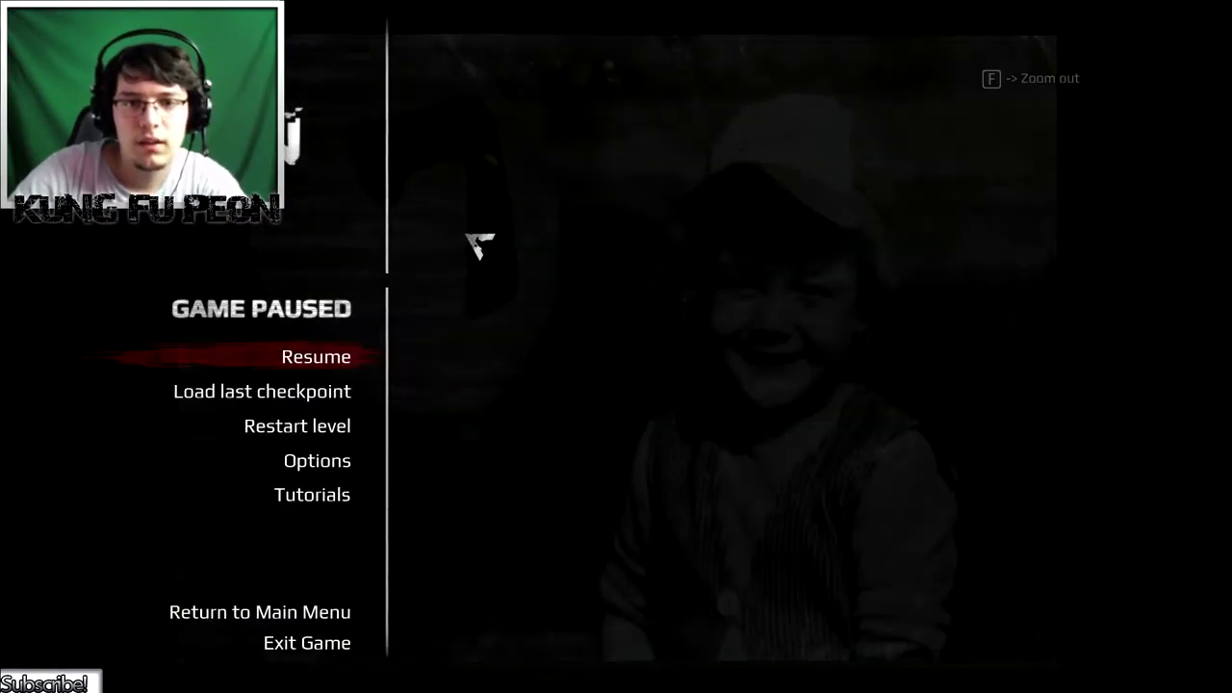
pyautogui.press('Escape')
pyautogui.press('f')
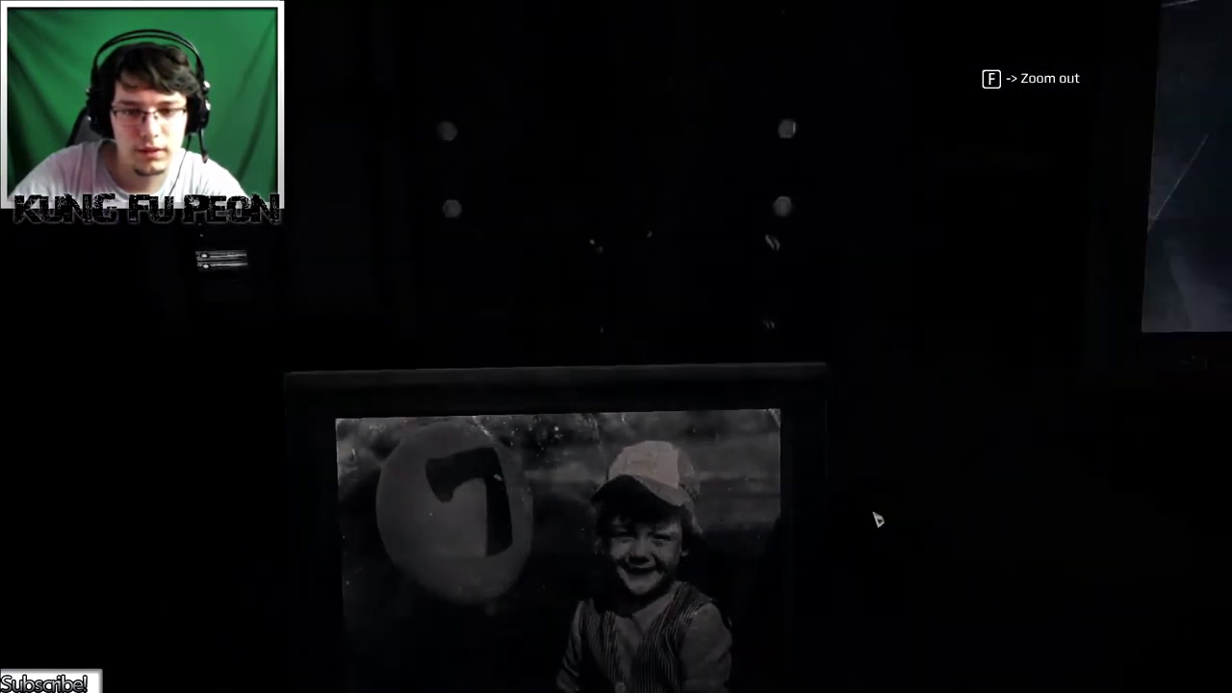
pyautogui.press('f')
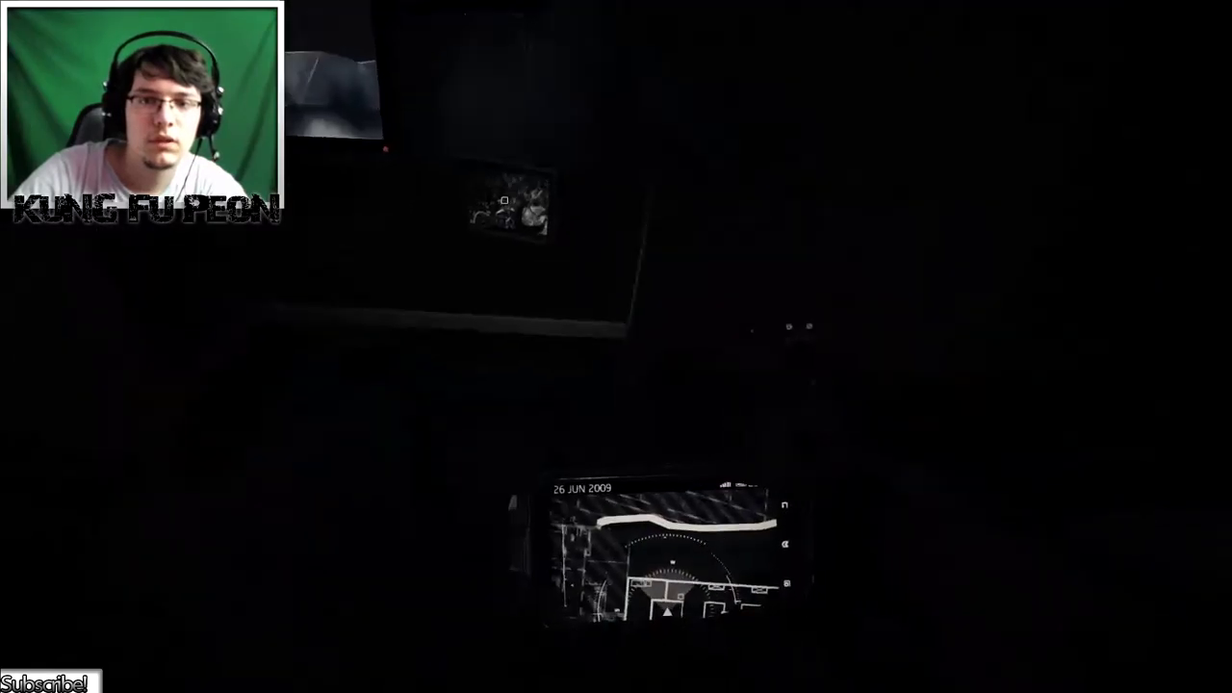
# Inspect the man-and-motorcycle picture and the desk photo, then head toward the planter.
pyautogui.press('f')
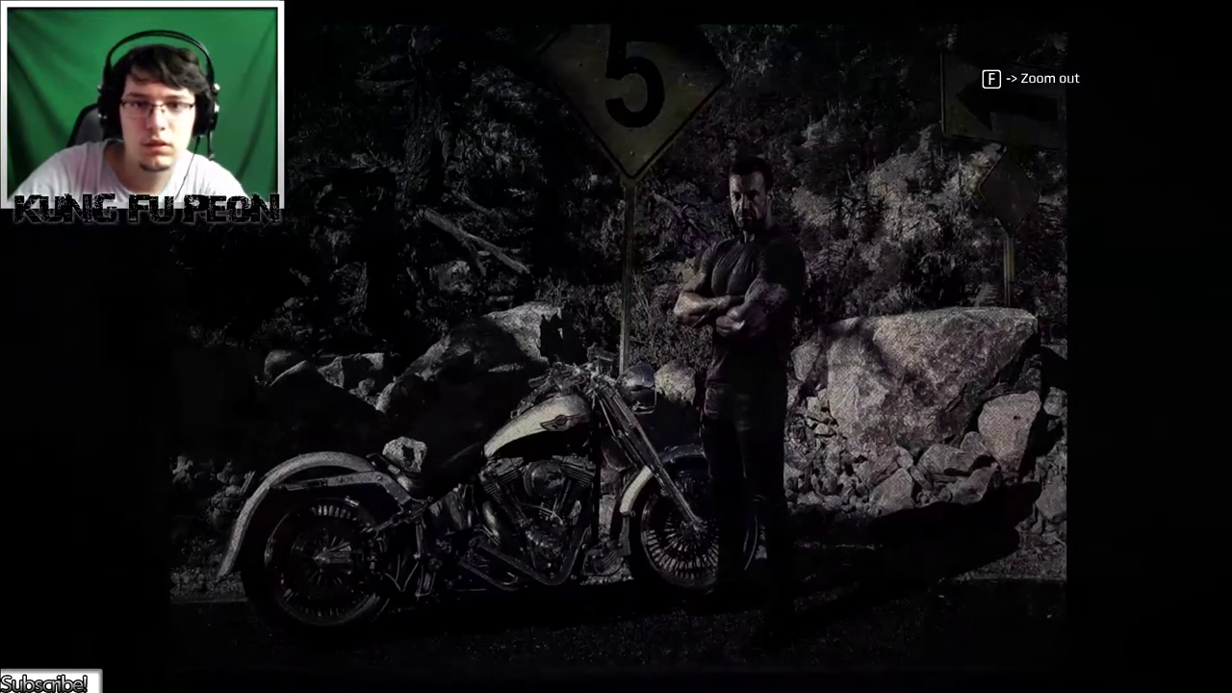
pyautogui.press('f')
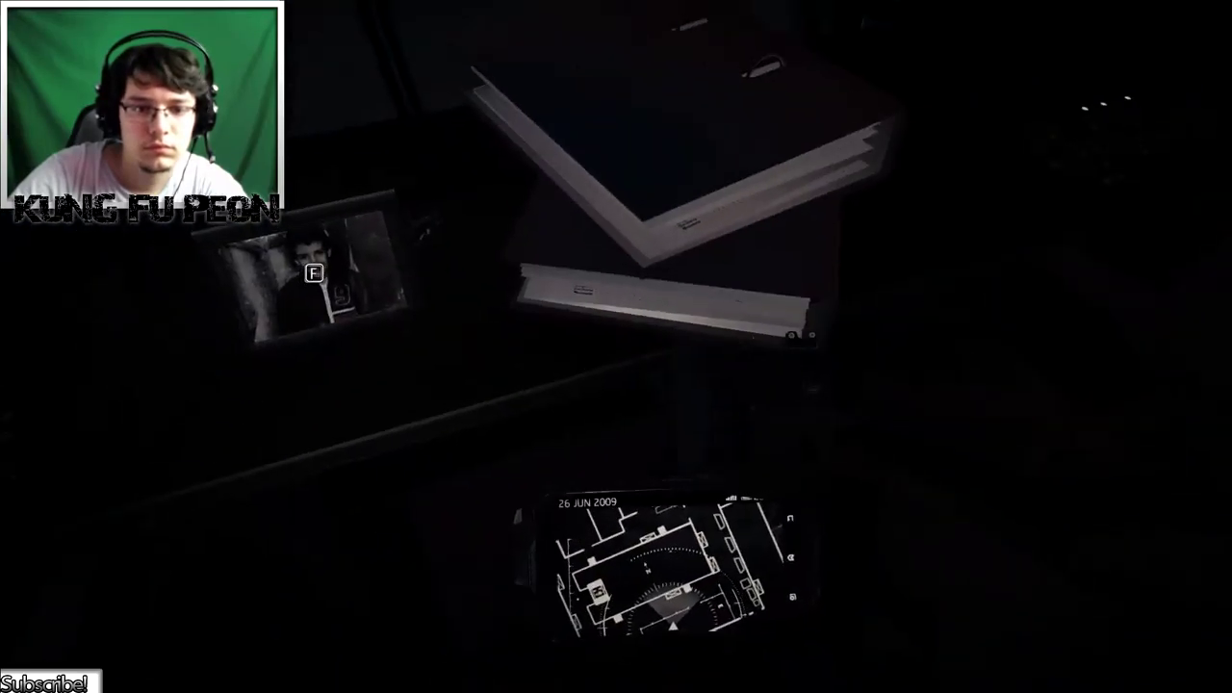
pyautogui.press('f')
pyautogui.press('f')
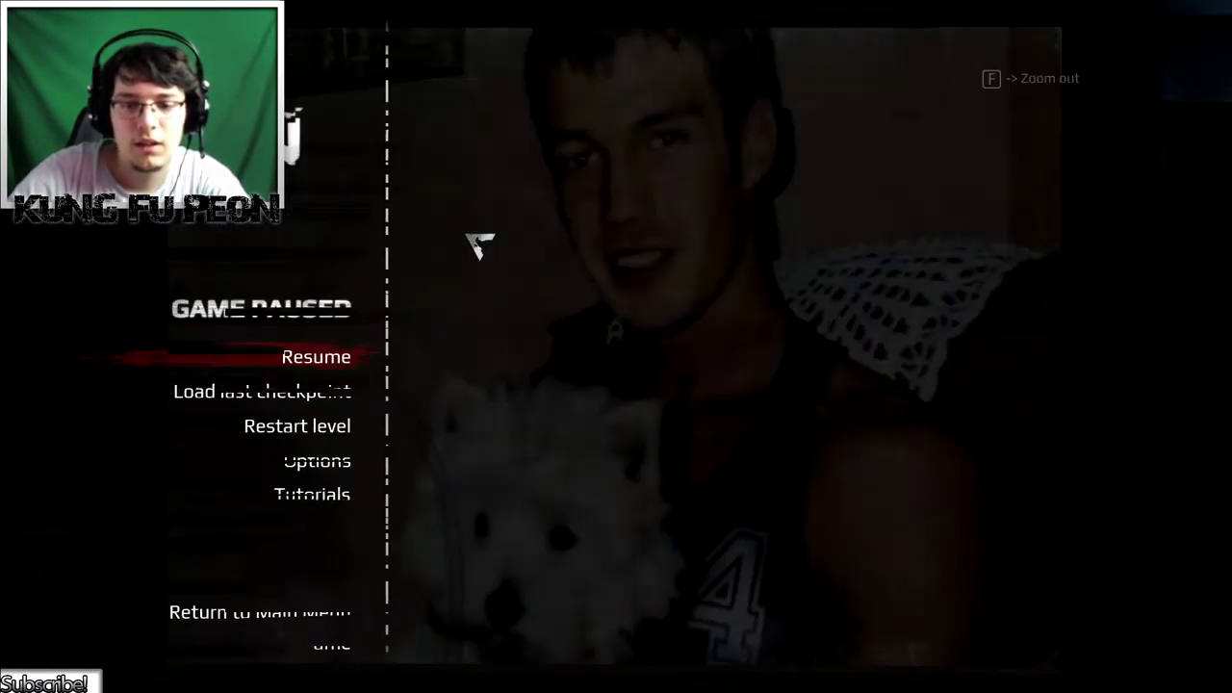
pyautogui.press('Escape')
pyautogui.press('f')
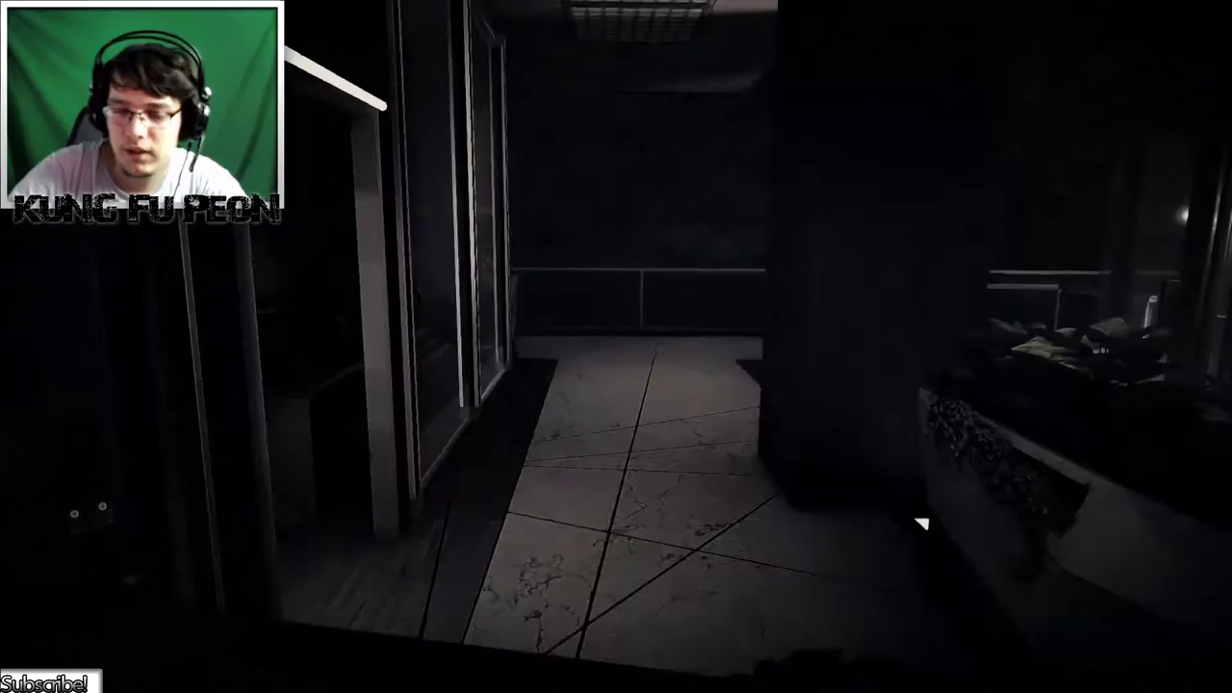
pyautogui.moveTo(616, 347); pyautogui.dragTo(866, 346)
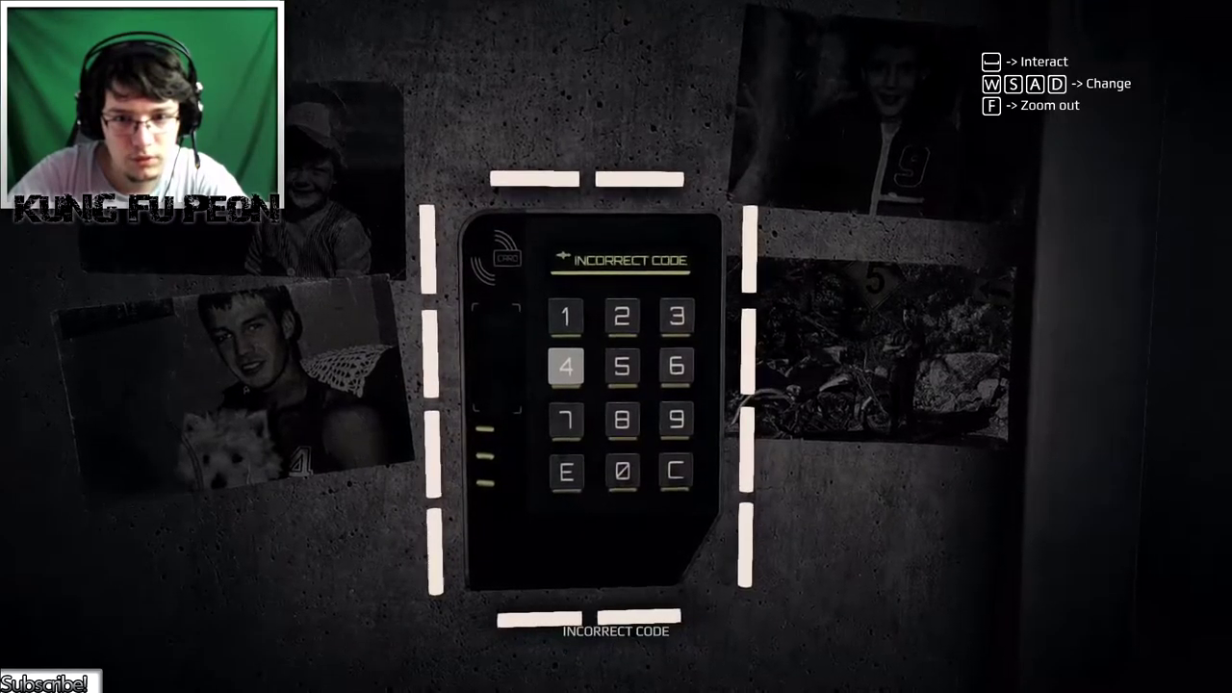
# Go through the doorway and try the corridor keypad, selecting 7.
pyautogui.press('f')
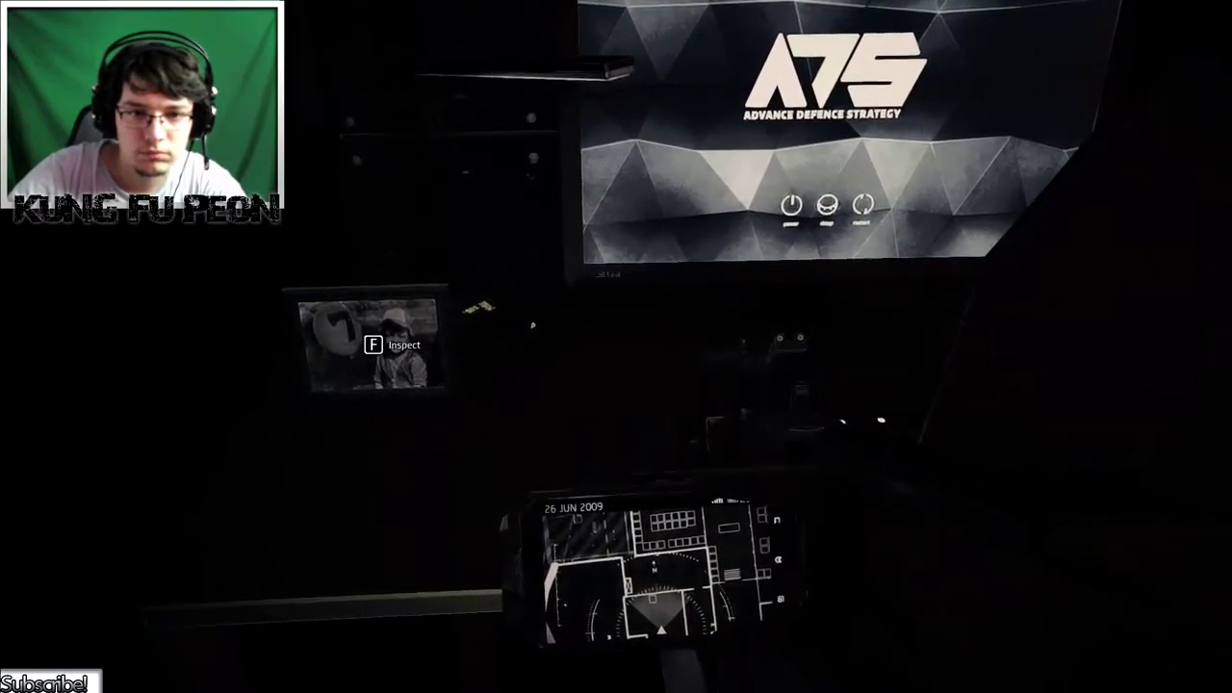
pyautogui.press('w')
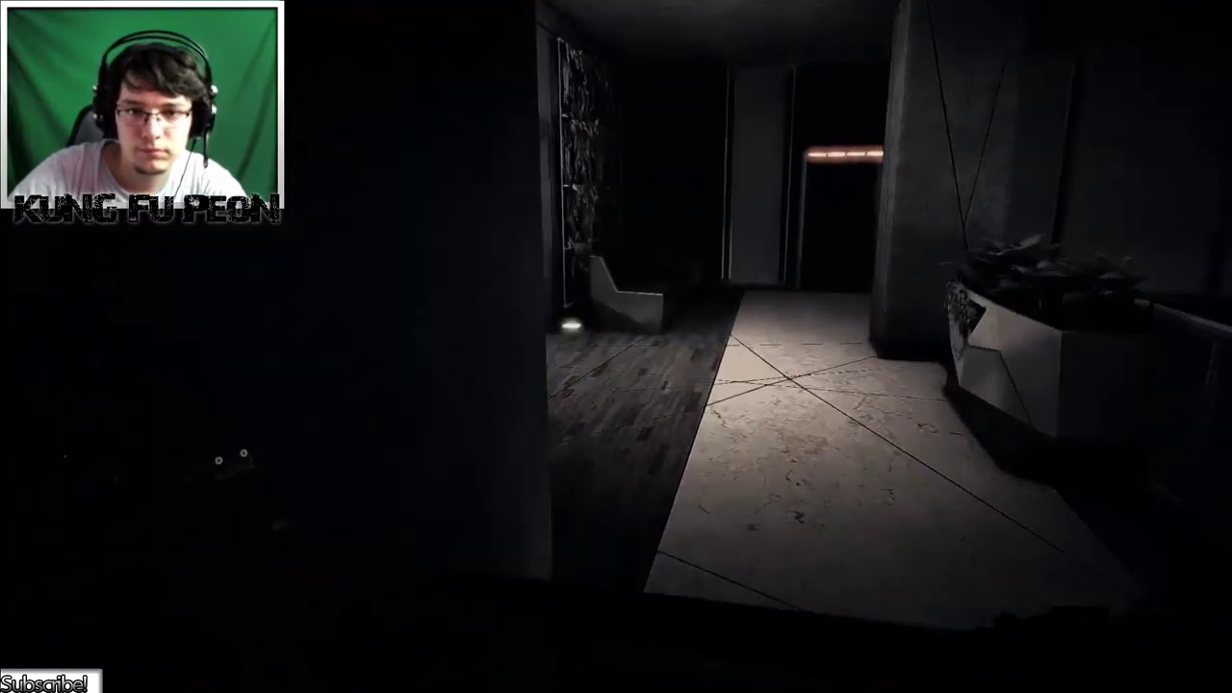
pyautogui.press('f')
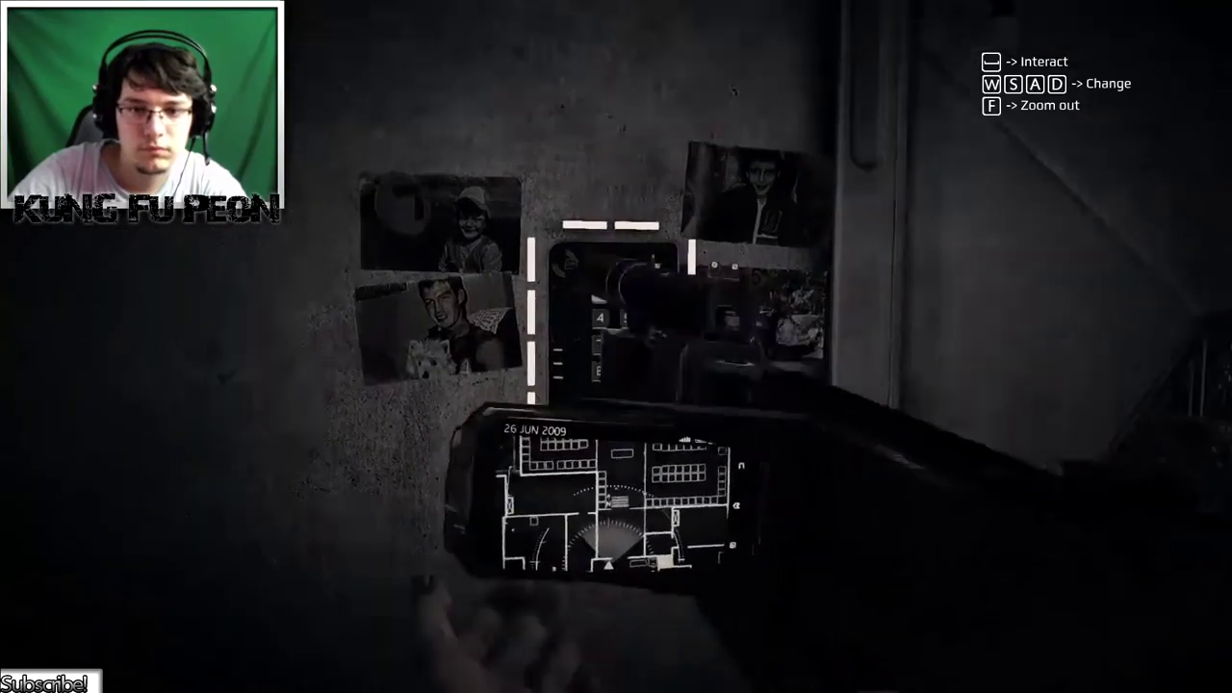
pyautogui.press('s')
pyautogui.press('s')
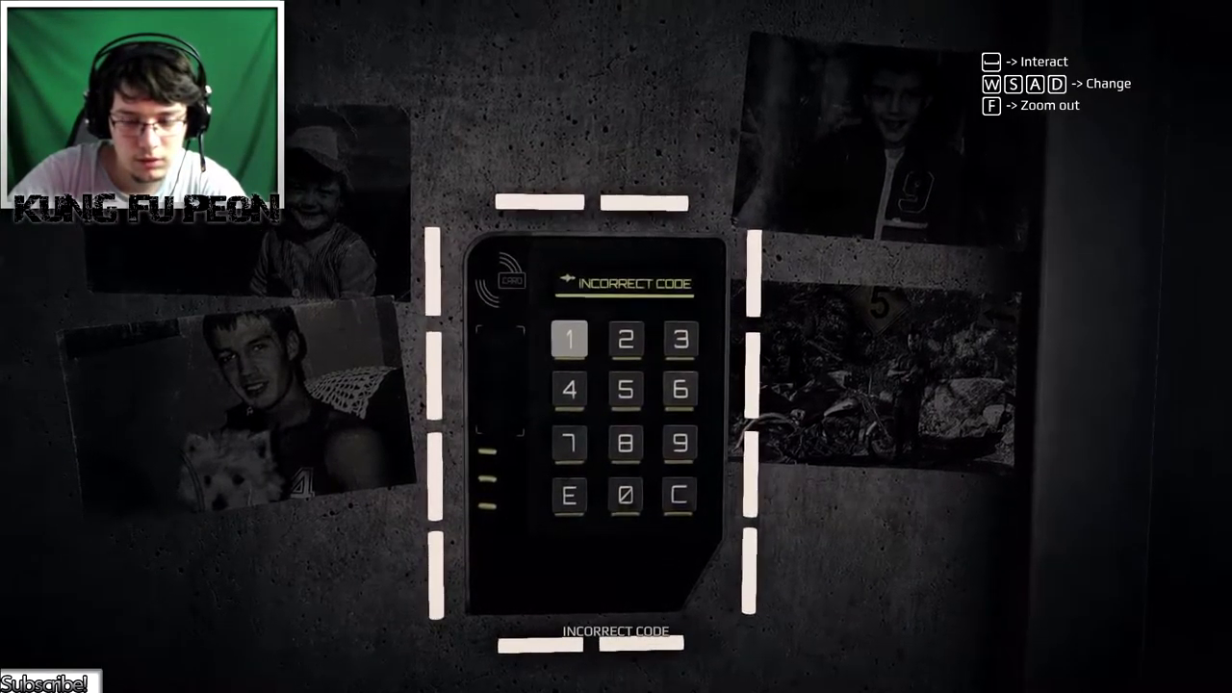
pyautogui.press('f')
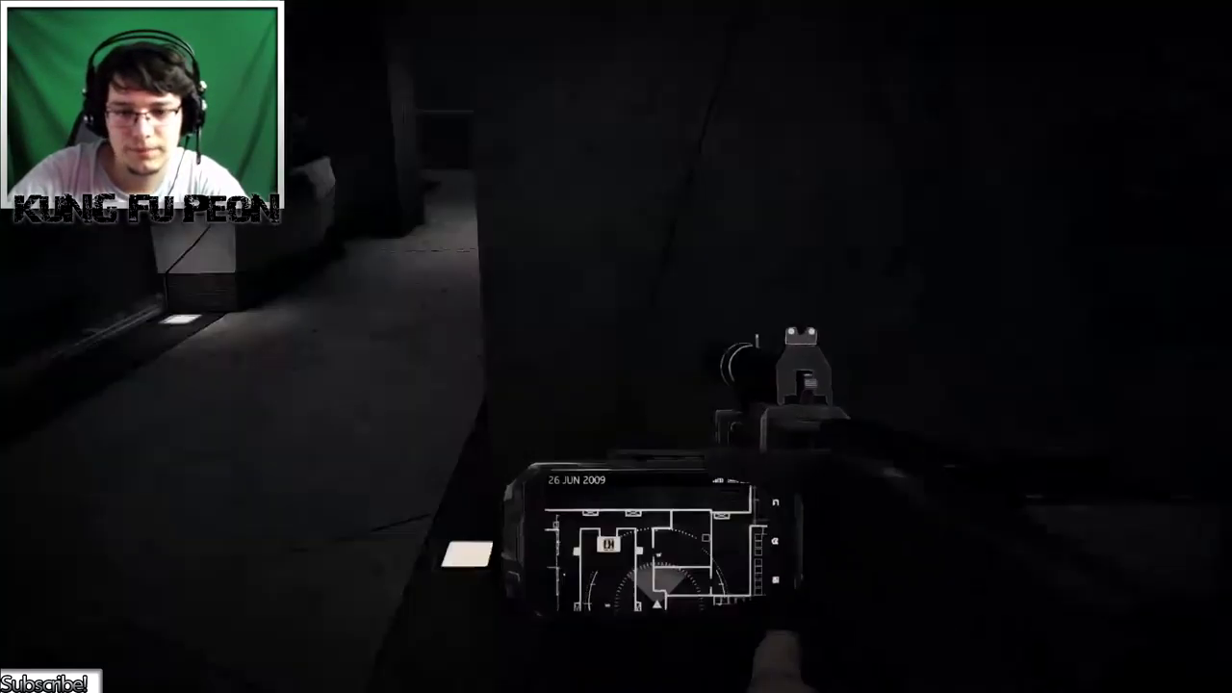
# Check the map, reach the keypad beside the door, and enter the unlock code.
pyautogui.press('Tab')
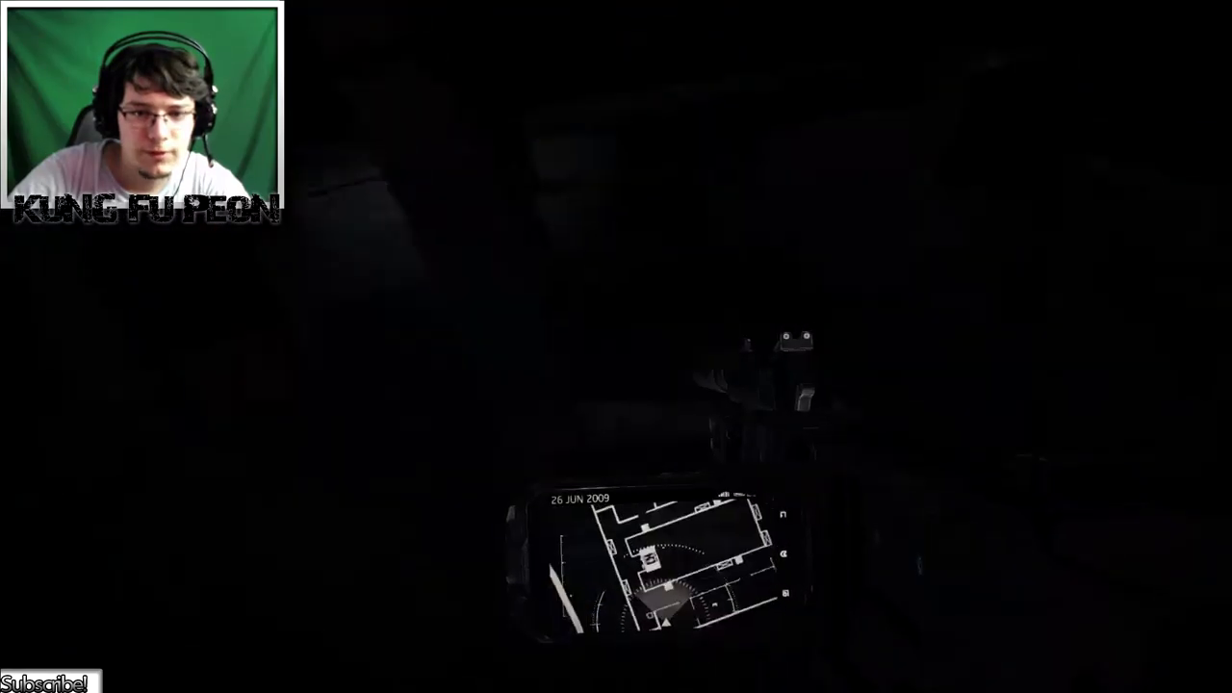
pyautogui.press('Tab')
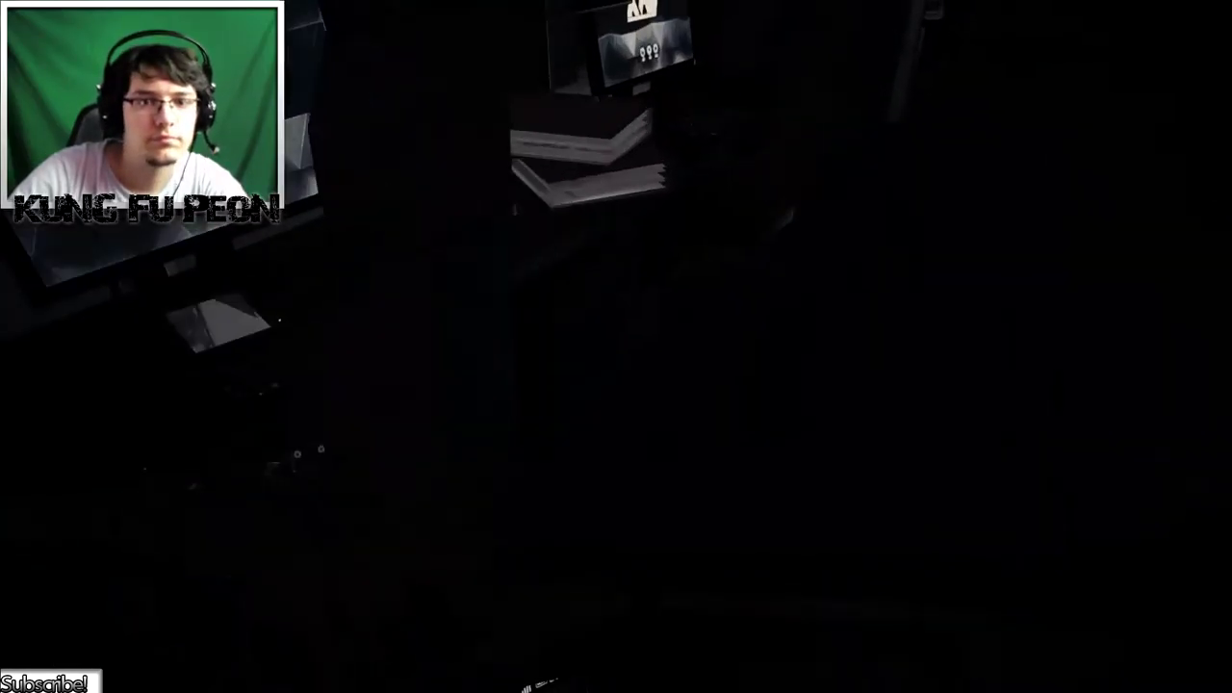
pyautogui.press('Tab')
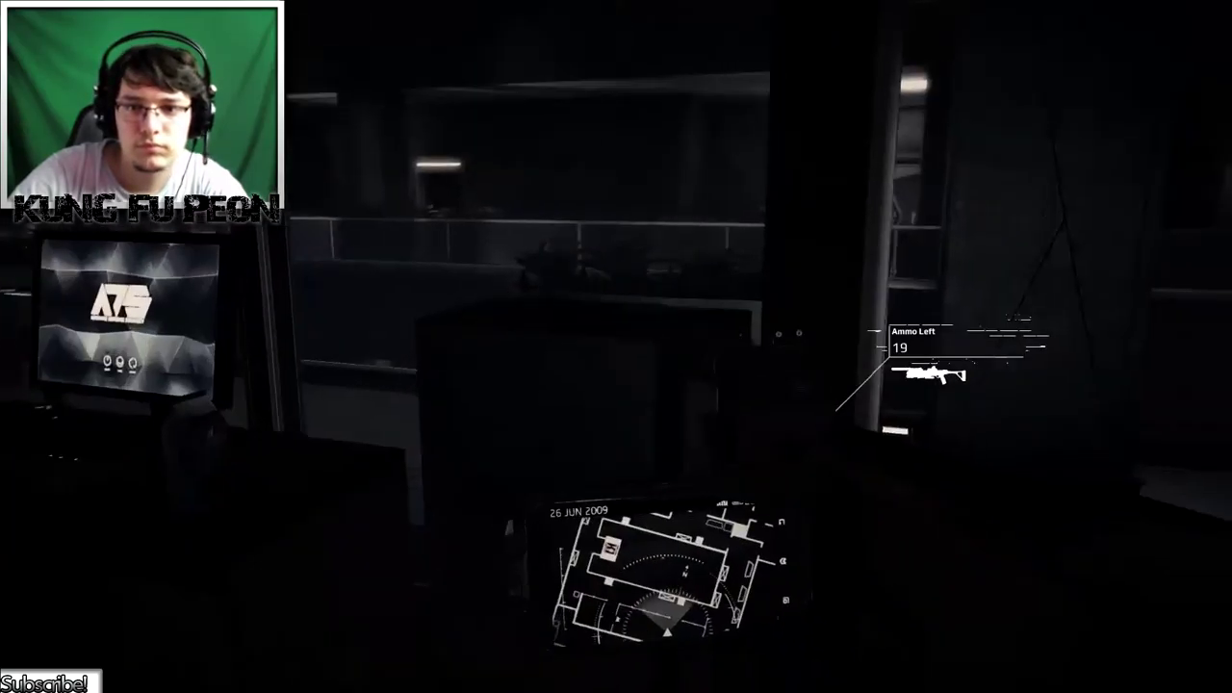
pyautogui.press('w')
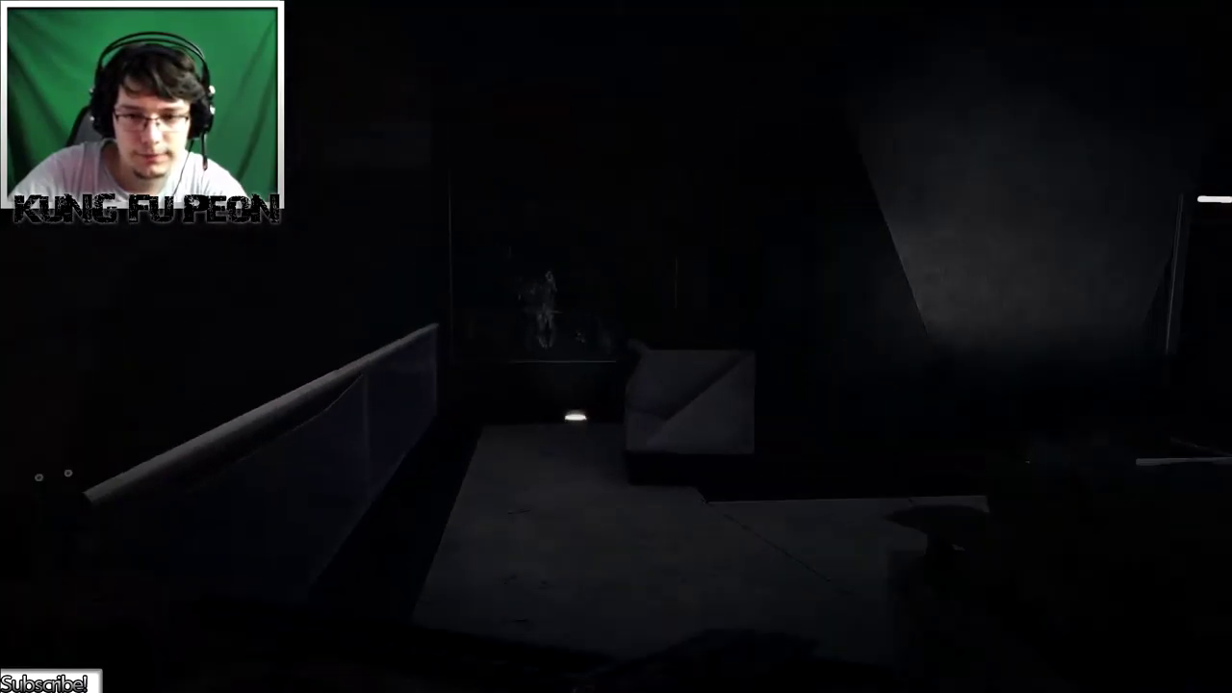
pyautogui.press('w')
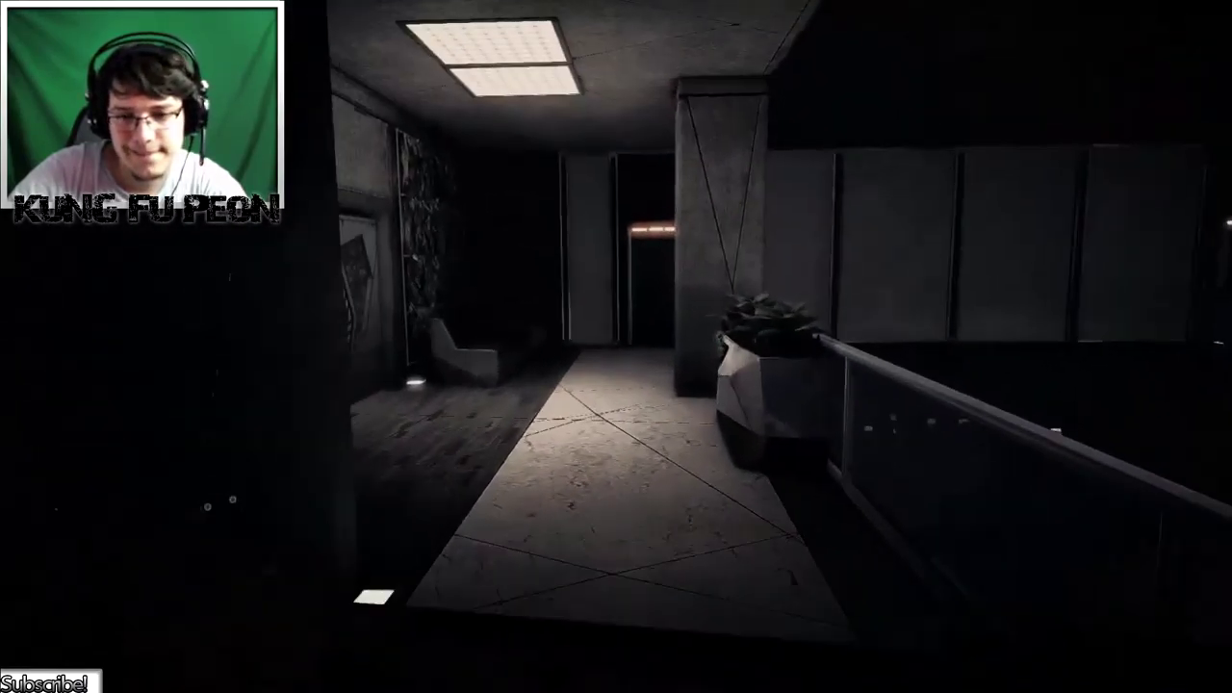
pyautogui.press('space')
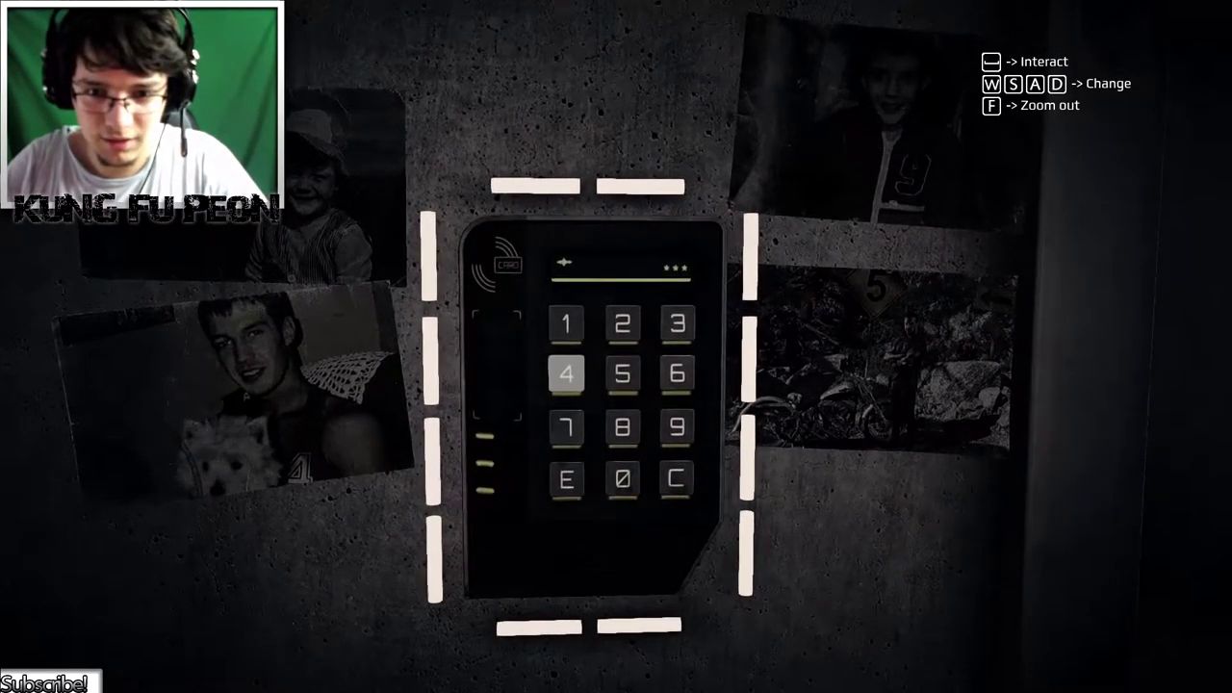
pyautogui.press('space')
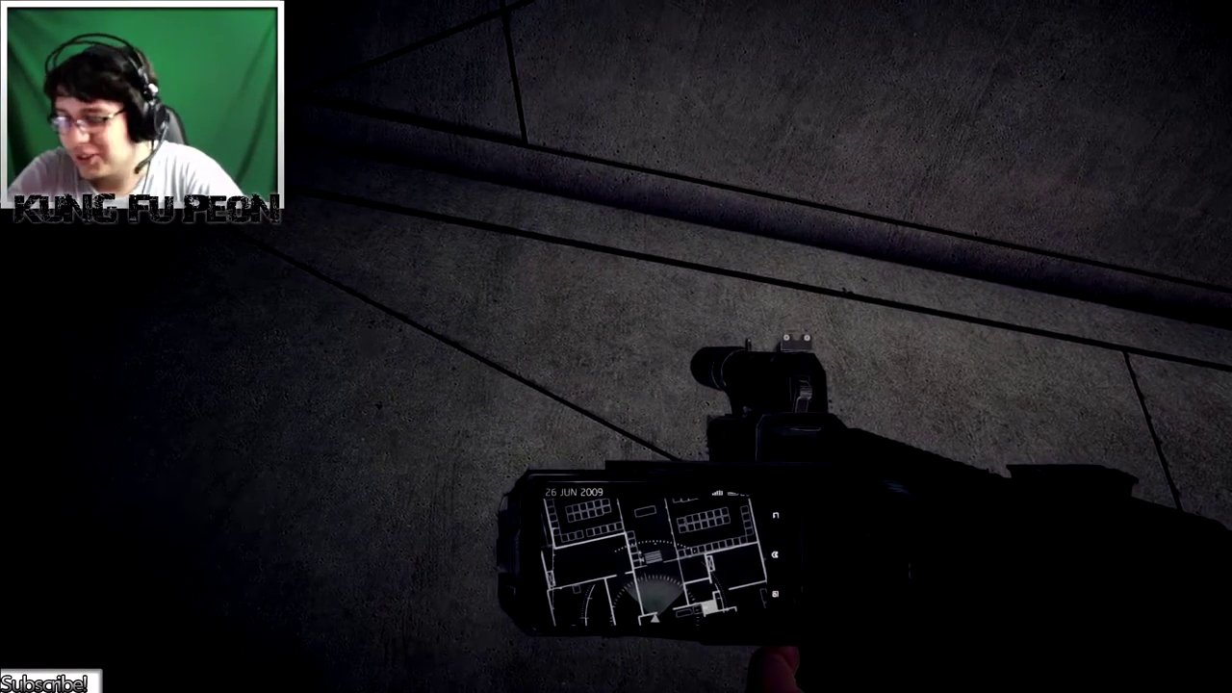
# Walk through the server room to the rack with the two monitors.
pyautogui.press('w')
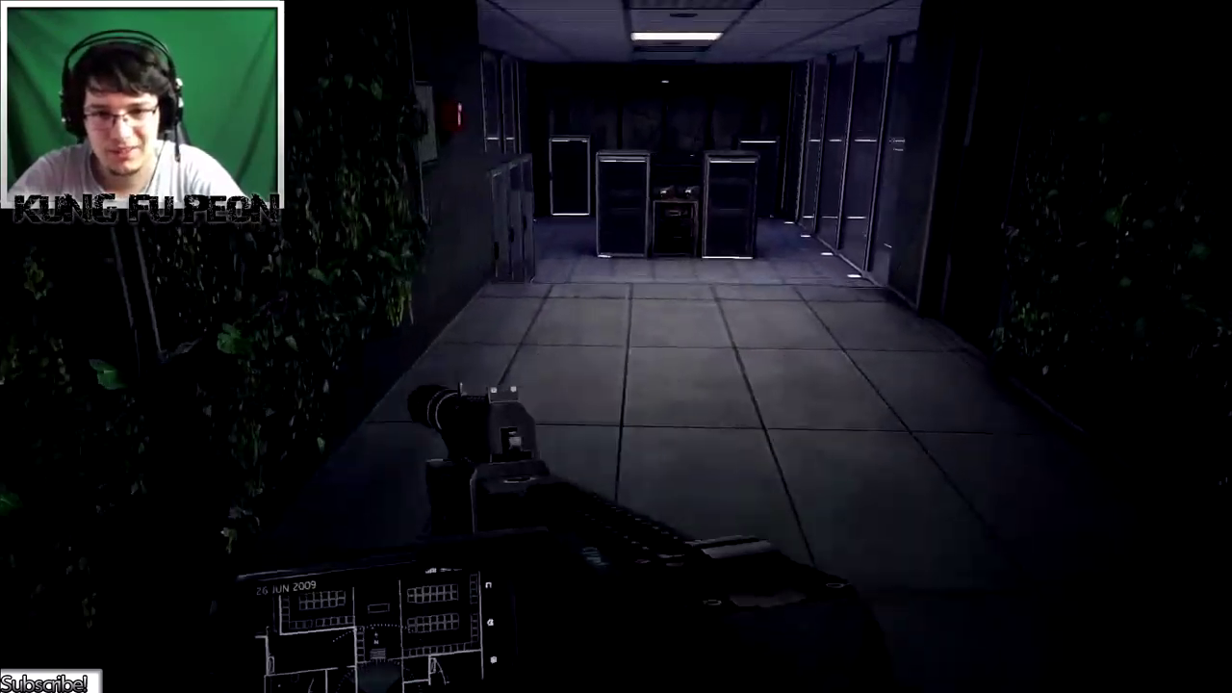
pyautogui.press('w')
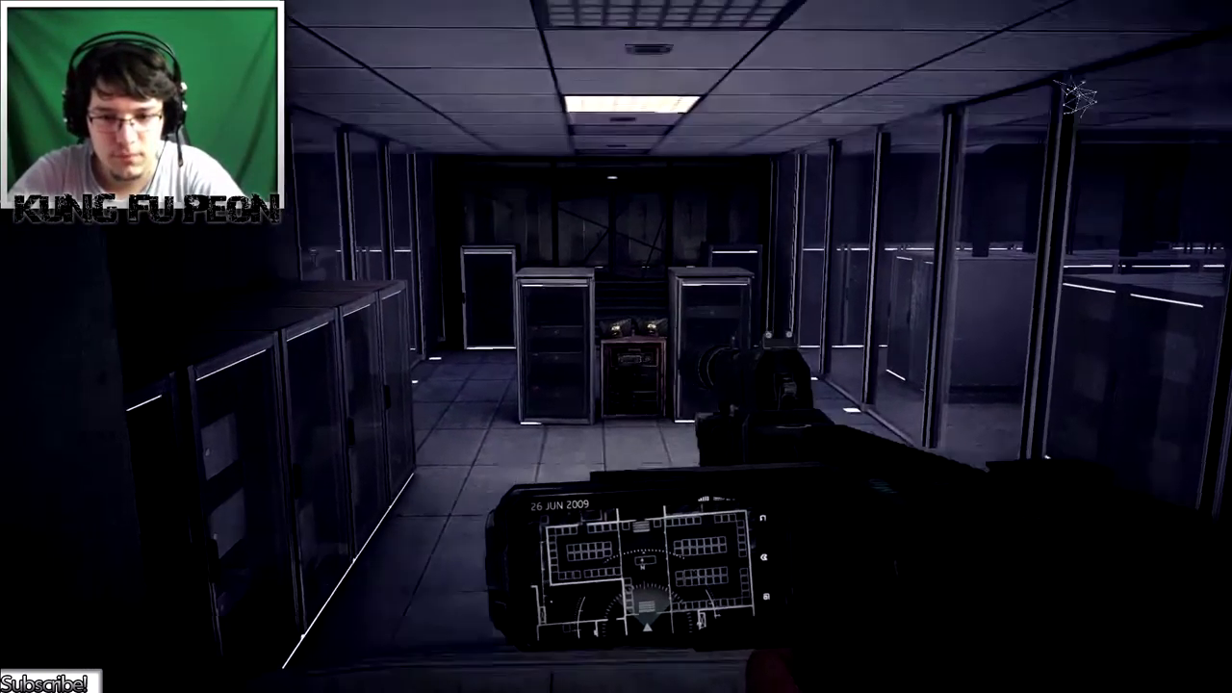
pyautogui.press('w')
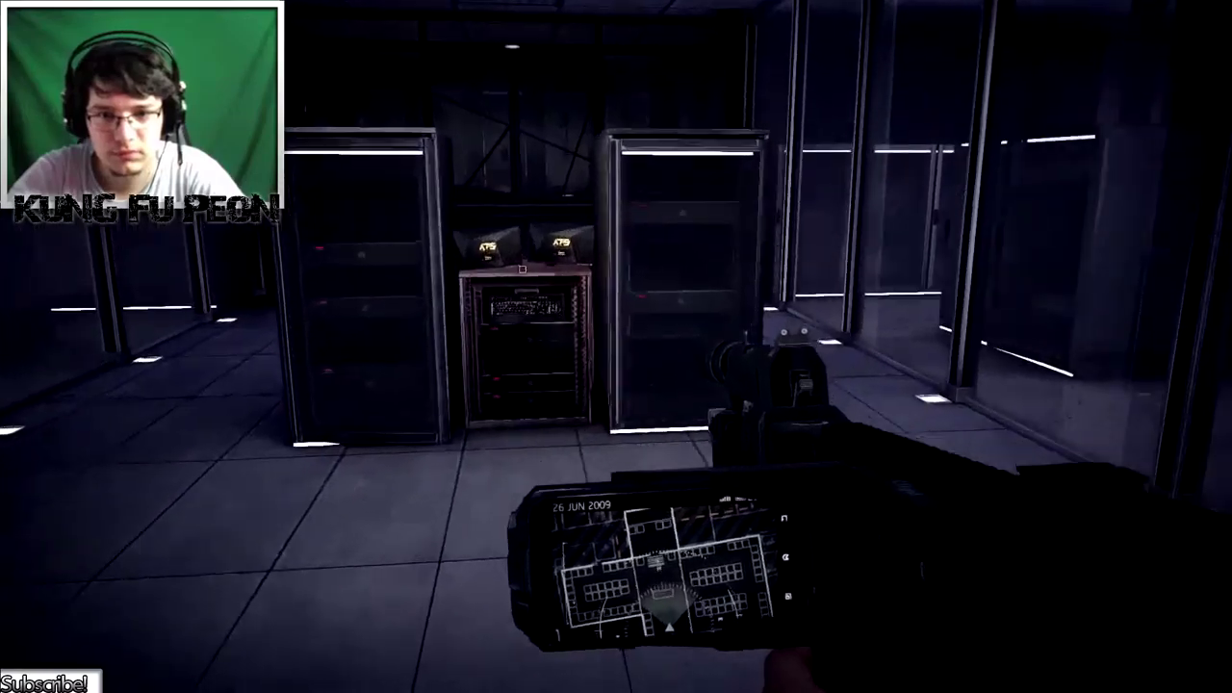
pyautogui.press('w')
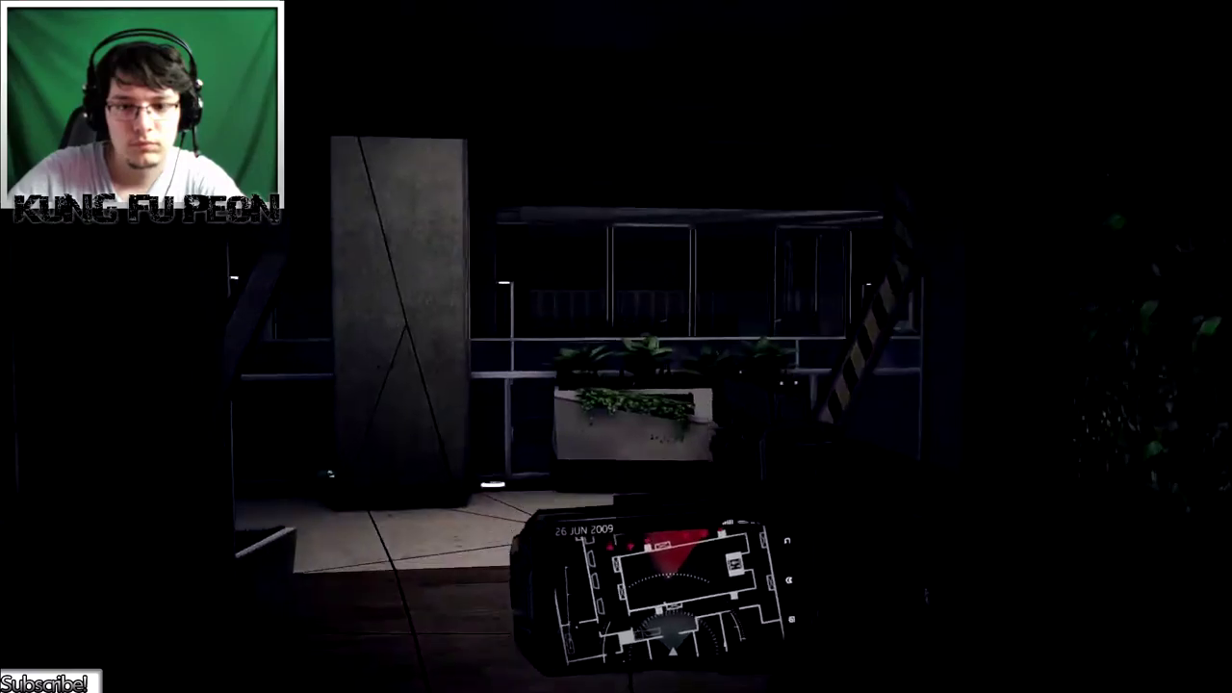
# Raise and lower the phone's thermal camera twice.
pyautogui.press('f')
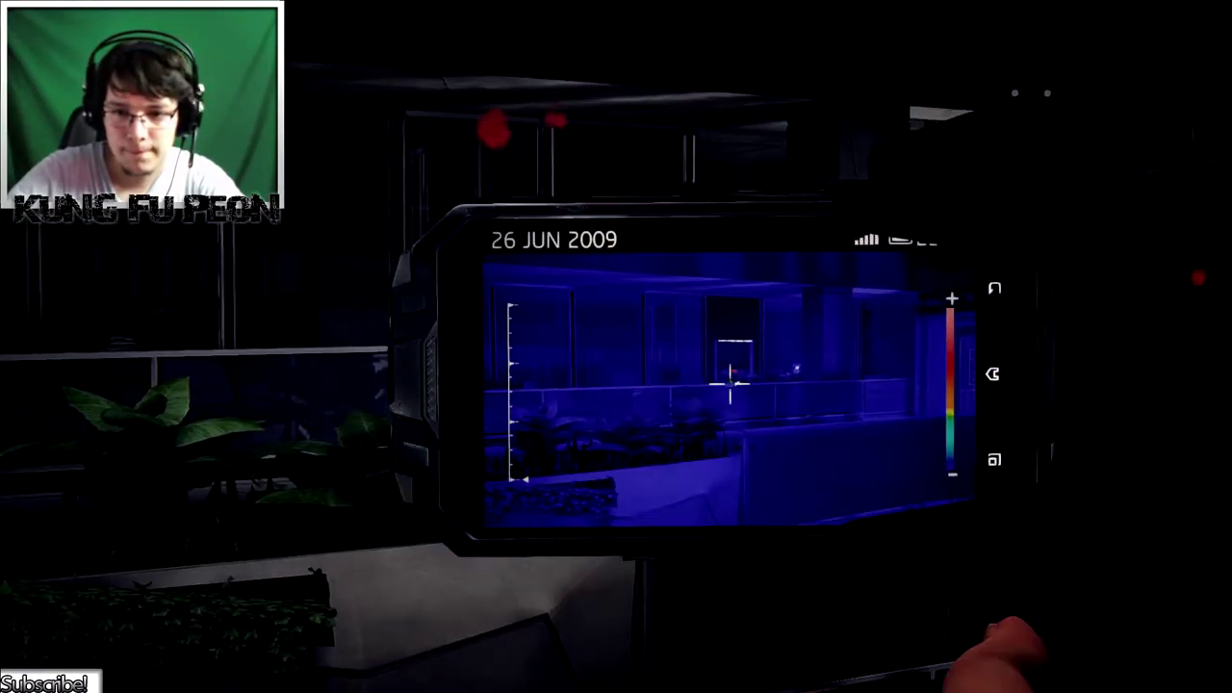
pyautogui.press('f')
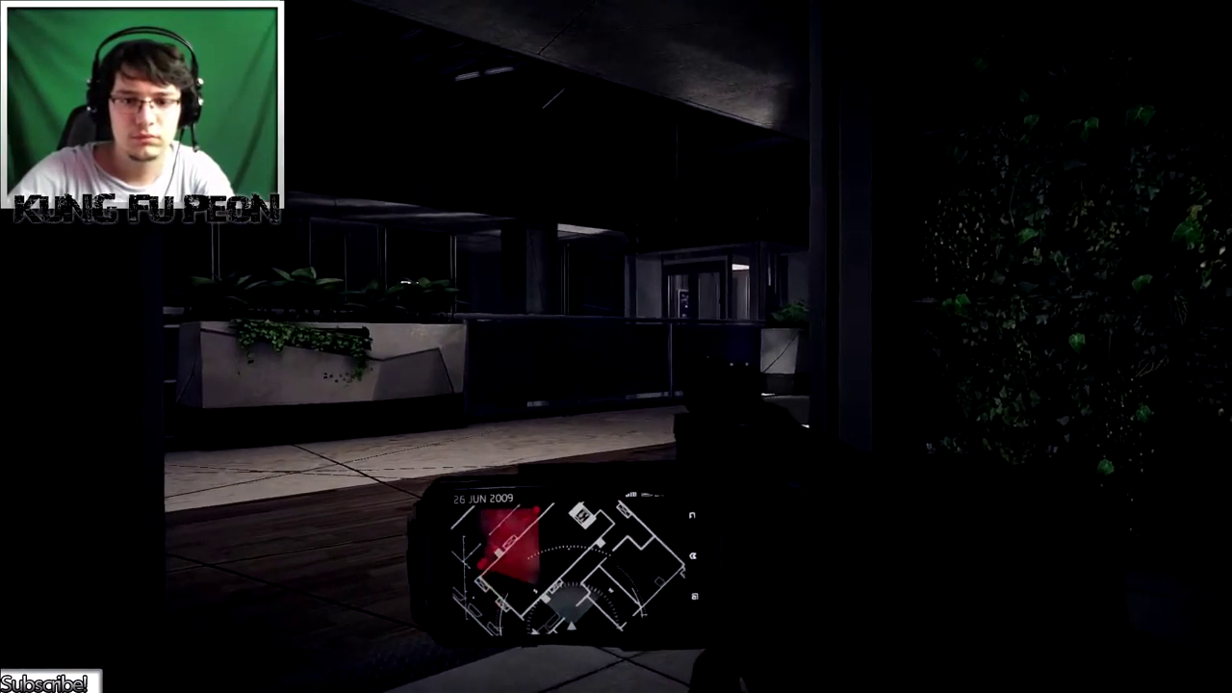
pyautogui.press('q')
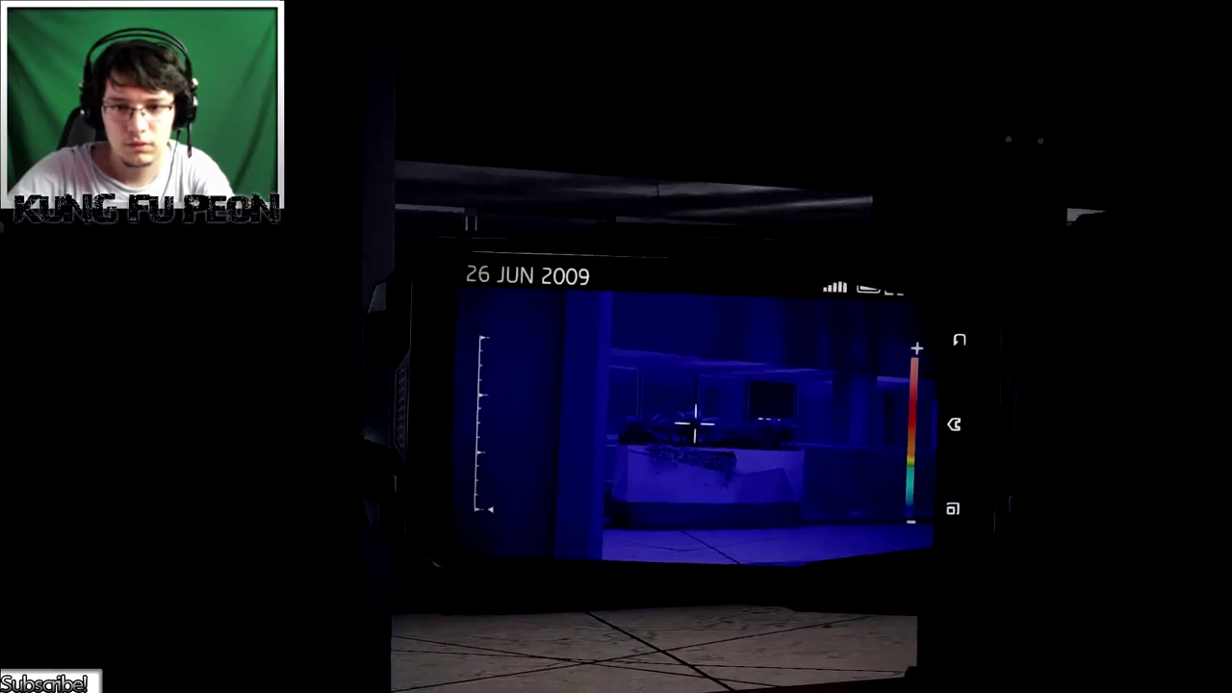
pyautogui.press('q')
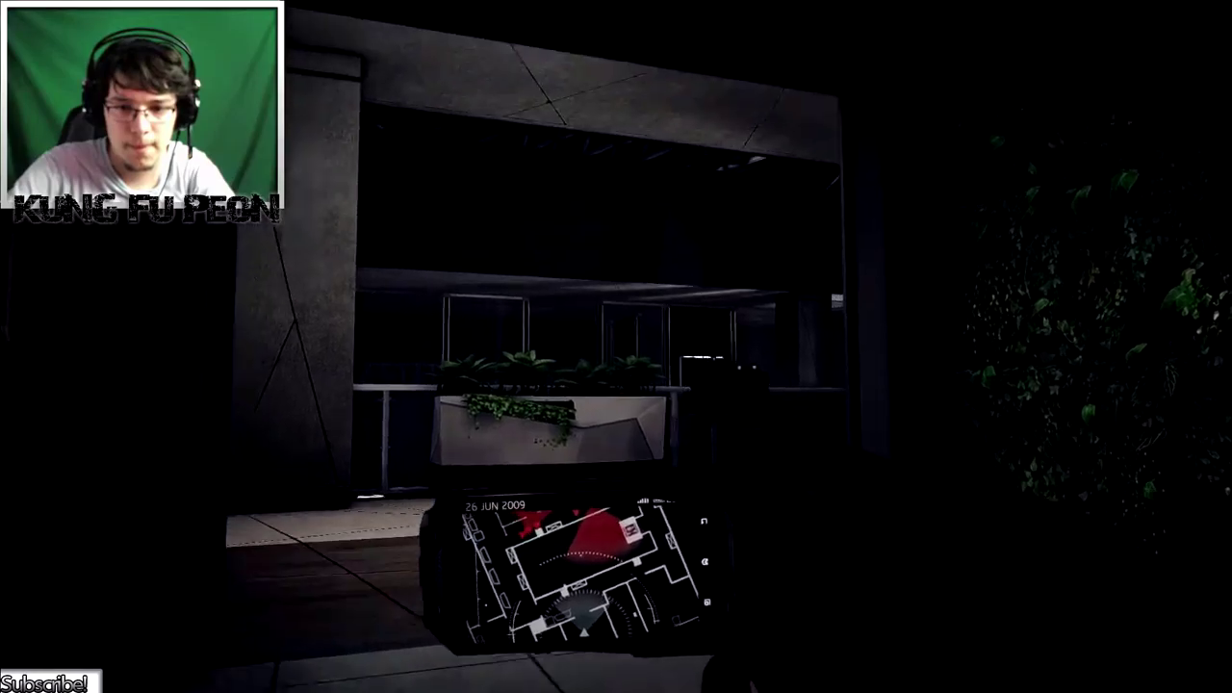
# Look through the thermal camera, bring back the map, then draw the pistol.
pyautogui.press('2')
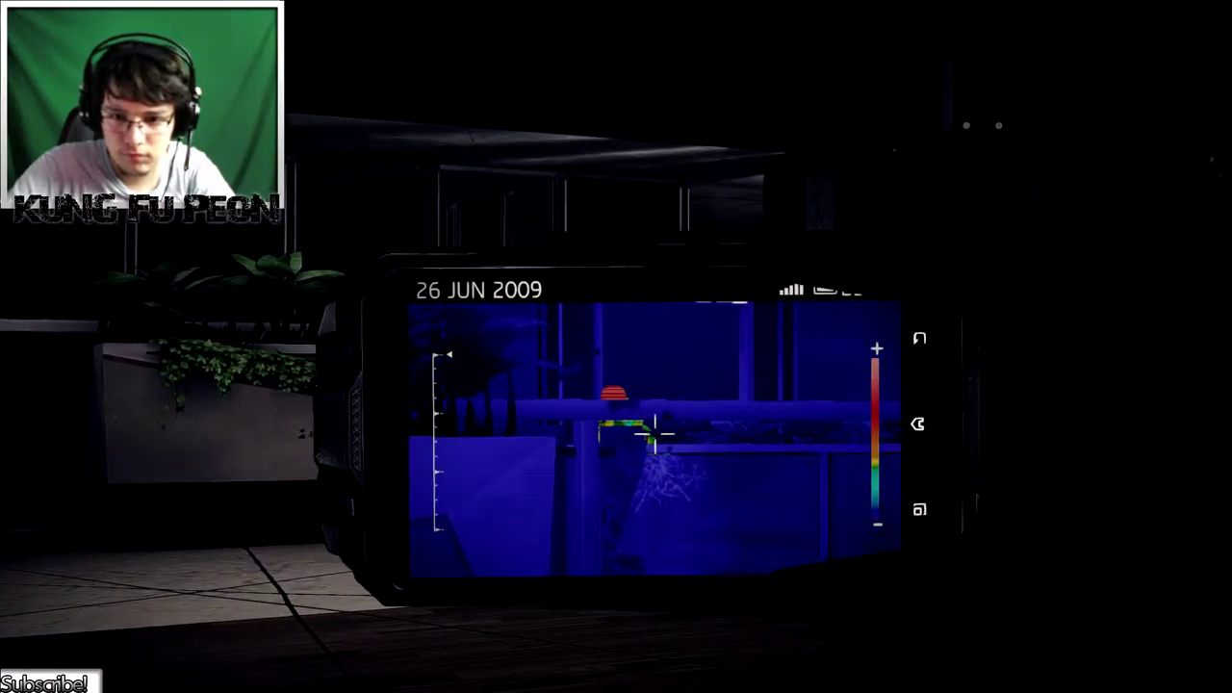
pyautogui.press('r')
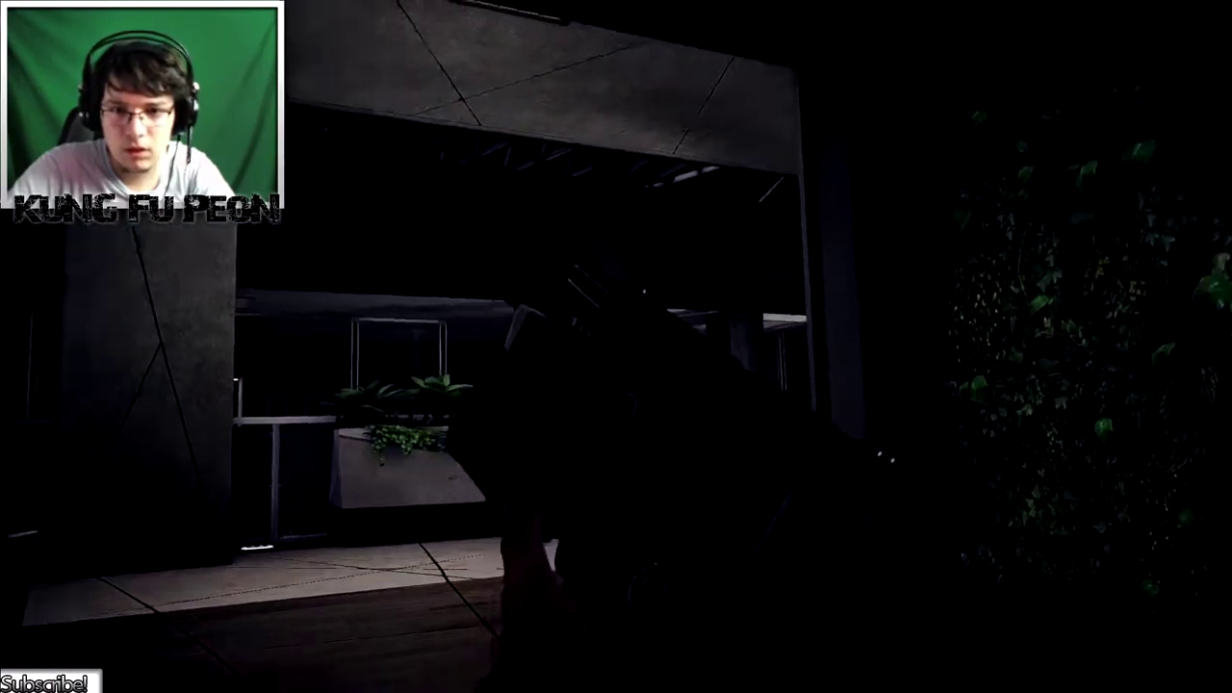
pyautogui.press('r')
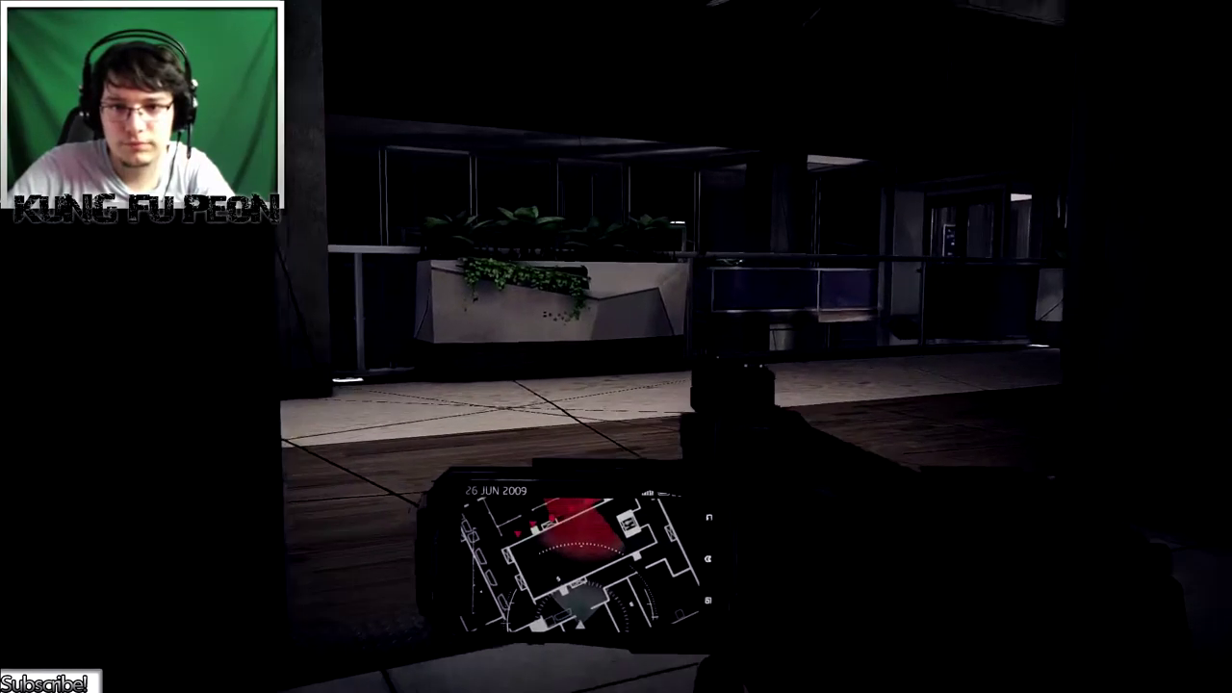
pyautogui.press('r')
pyautogui.press('r')
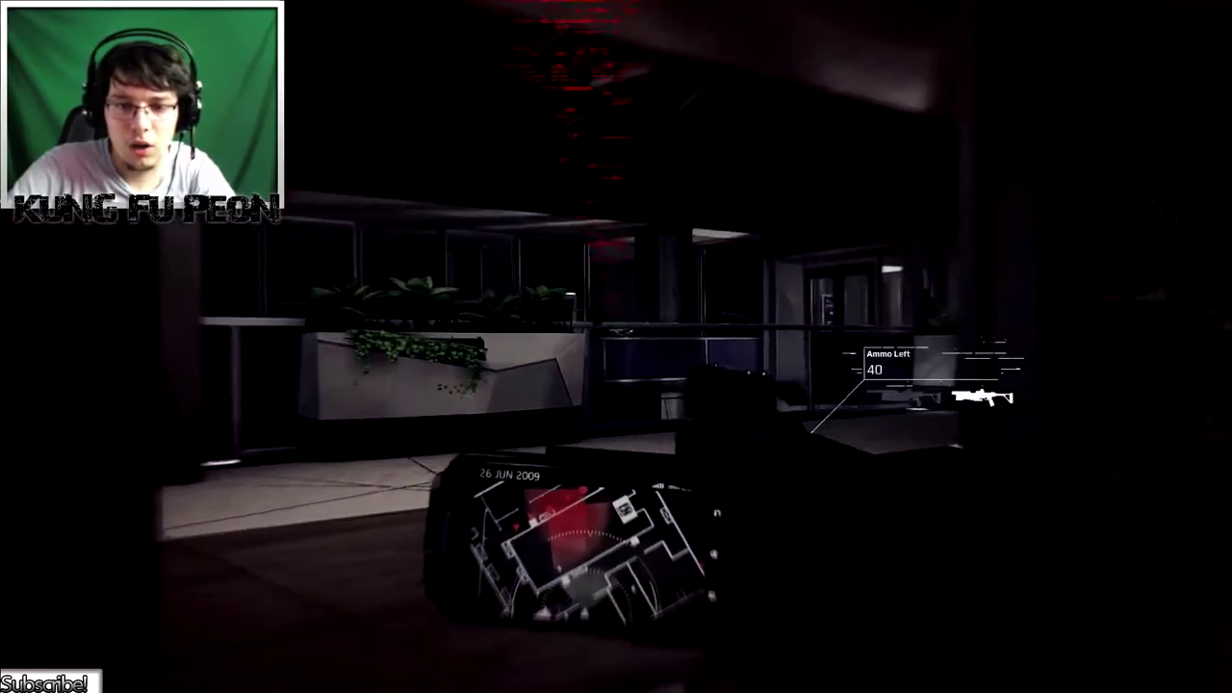
pyautogui.press('r')
pyautogui.press('r')
pyautogui.press('r')
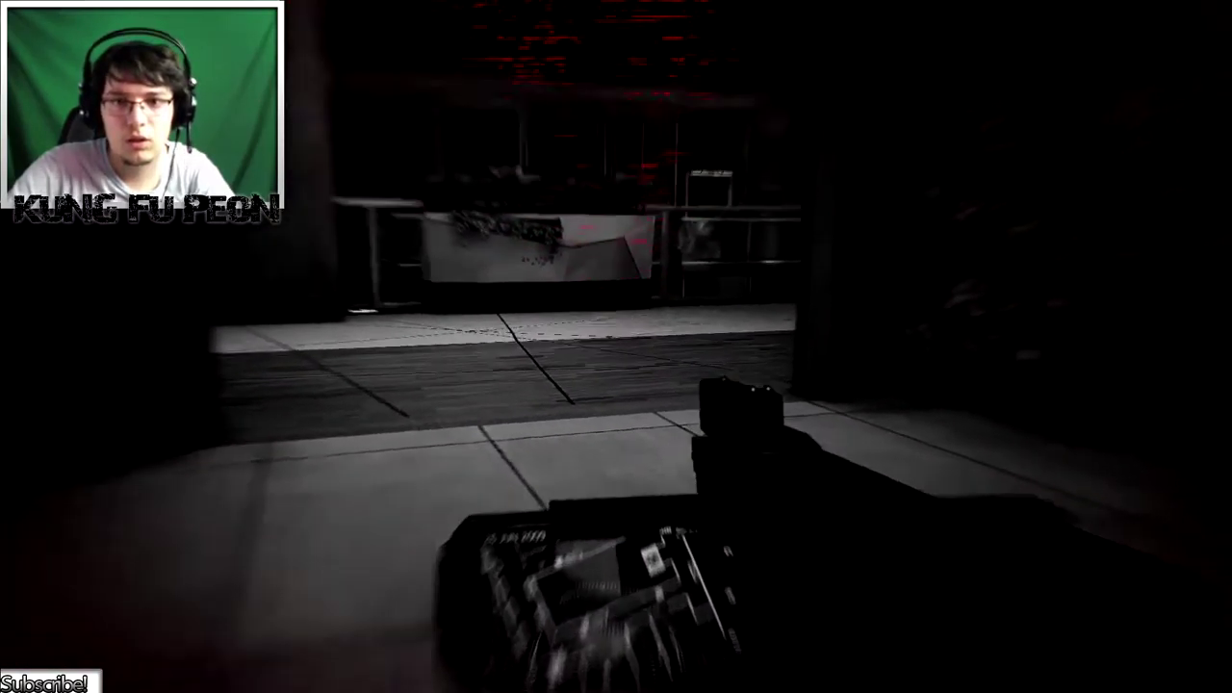
pyautogui.press('r')
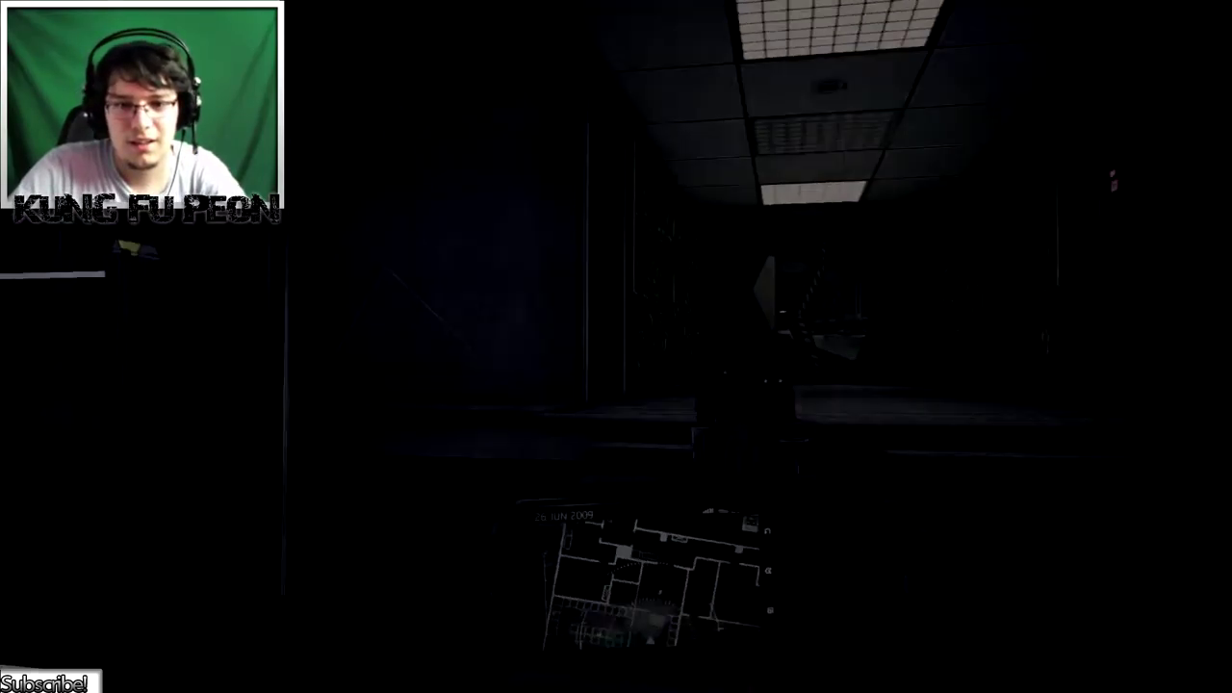
# Scan the corridor for evidence past the planter and check the floor map.
pyautogui.press('w')
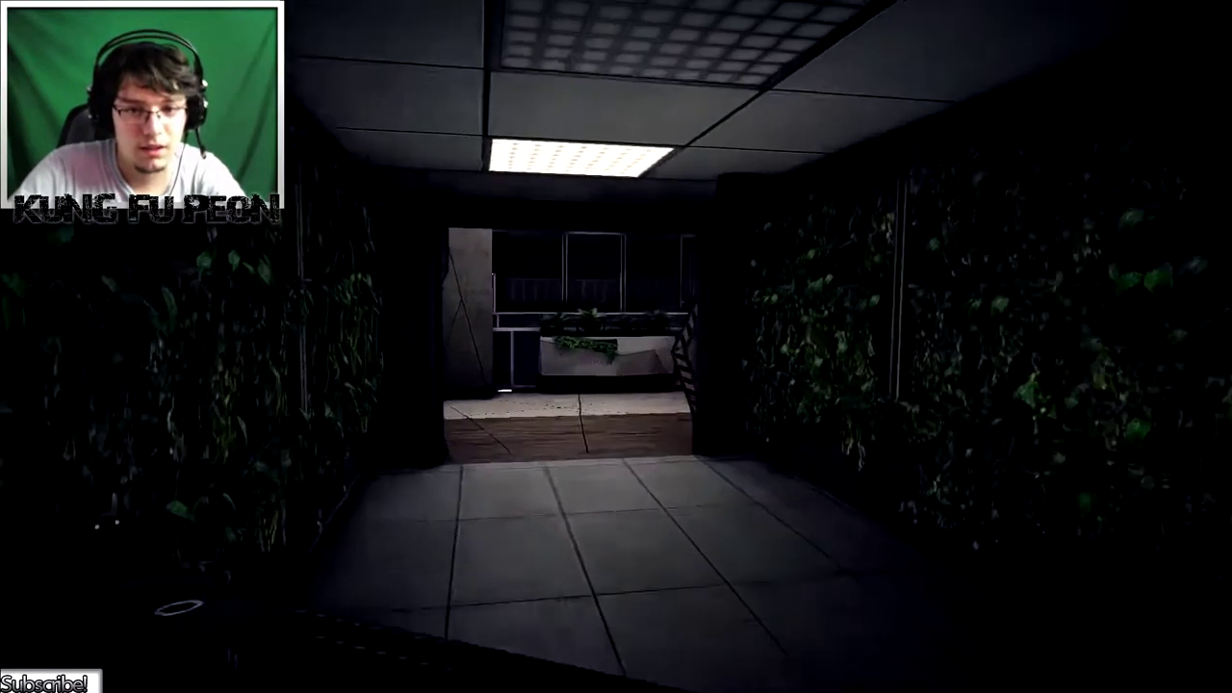
pyautogui.press('w')
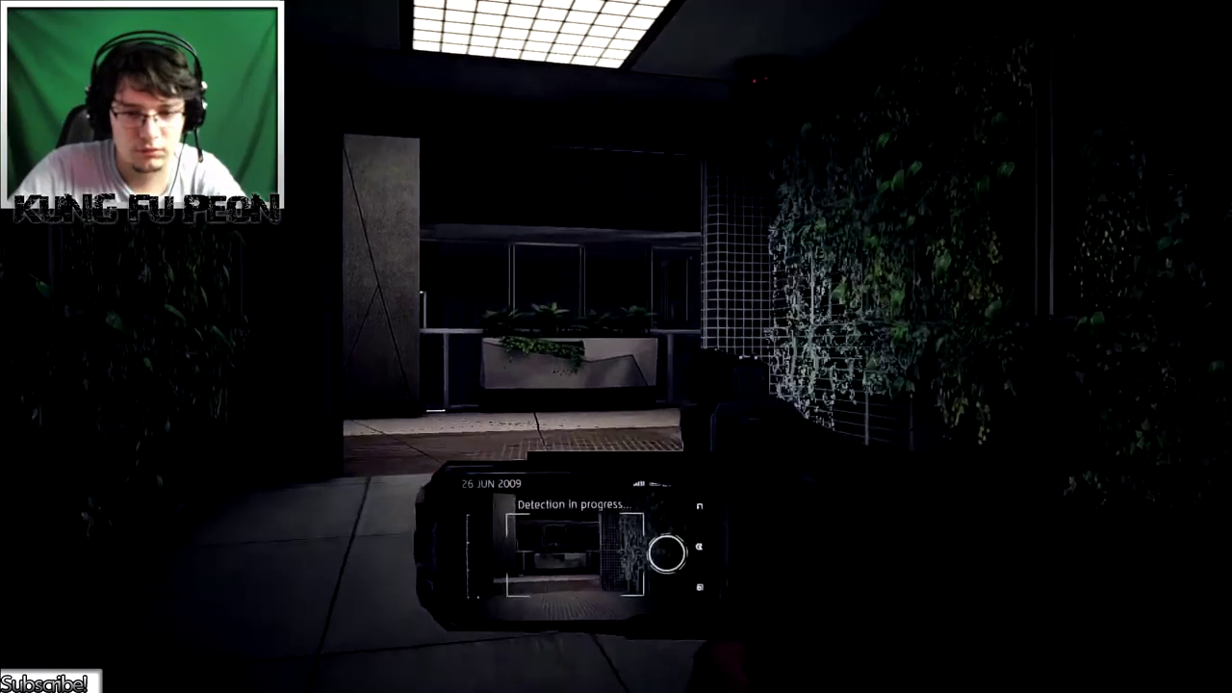
pyautogui.press('w')
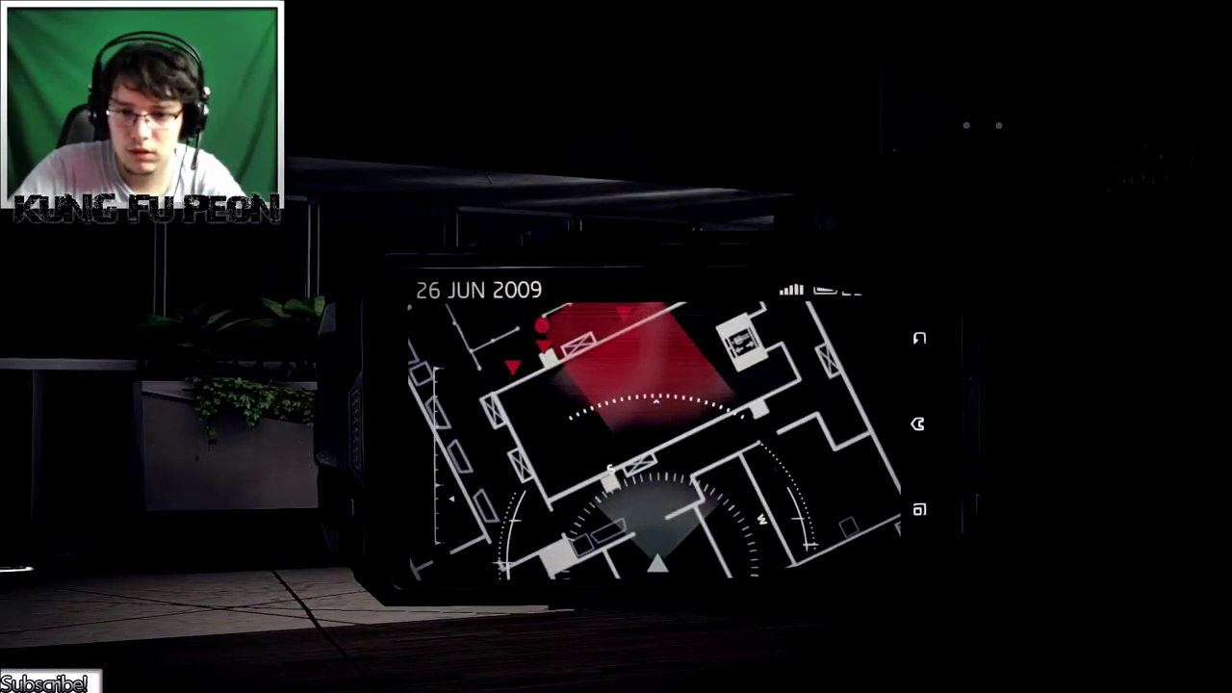
pyautogui.press('w')
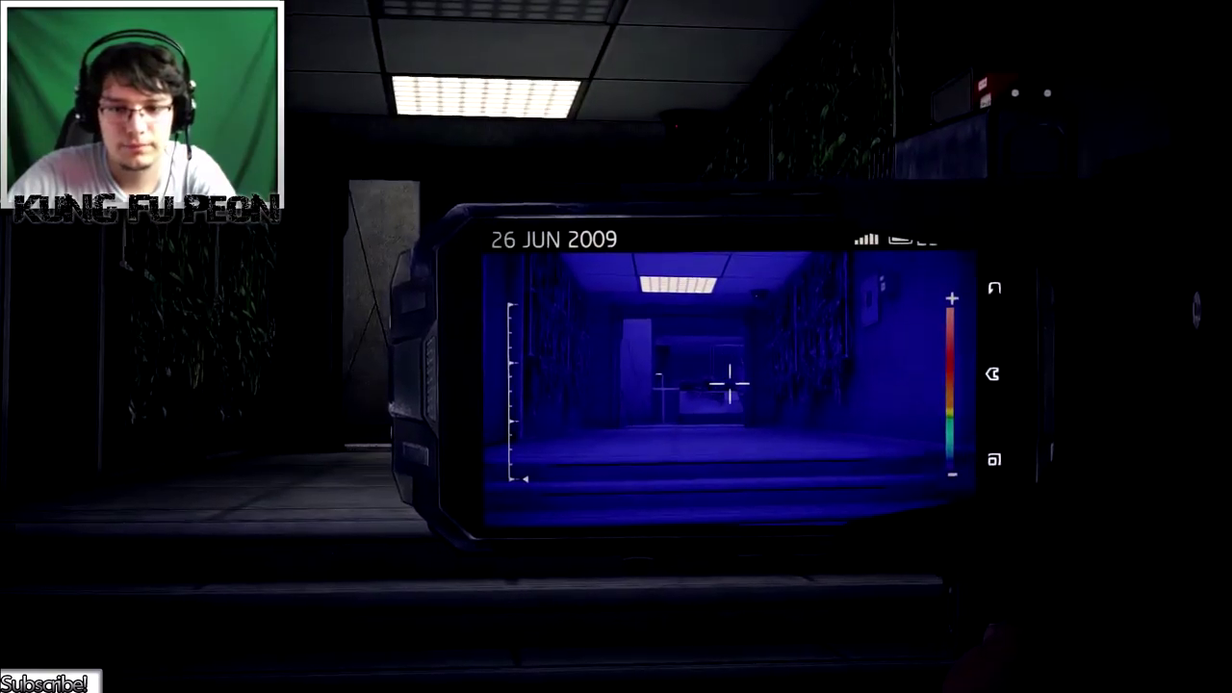
# Enter the planter room, raise the handheld device, and pause the game.
pyautogui.press('w')
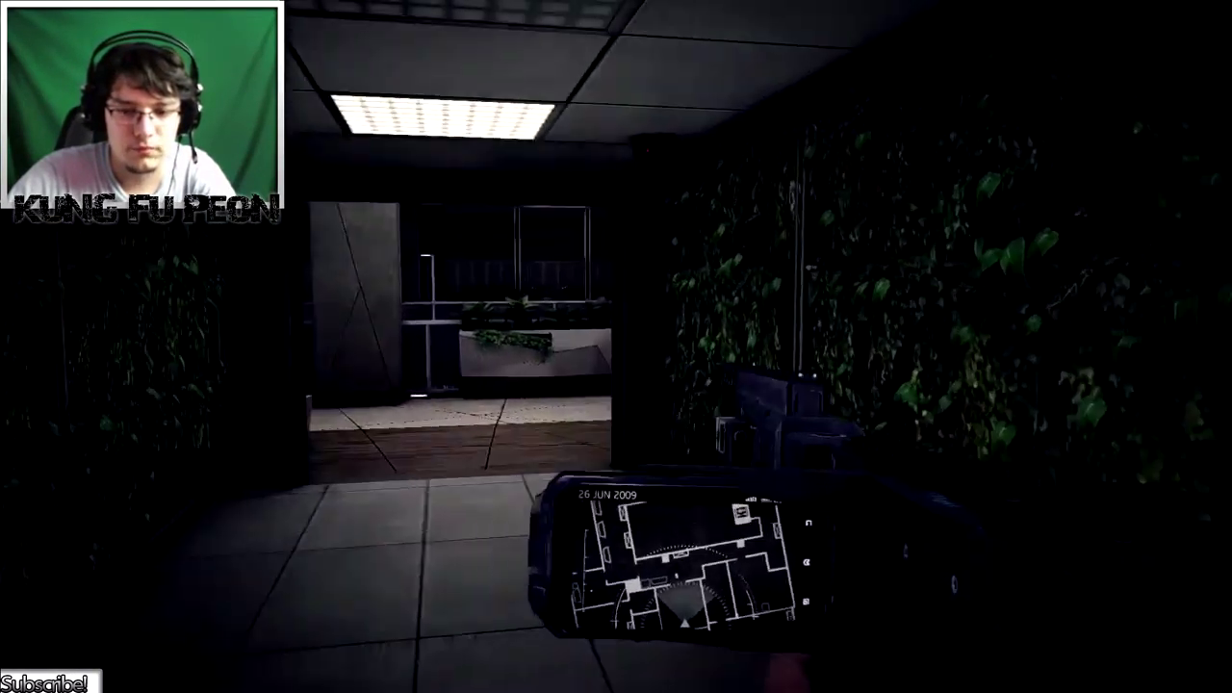
pyautogui.press('w')
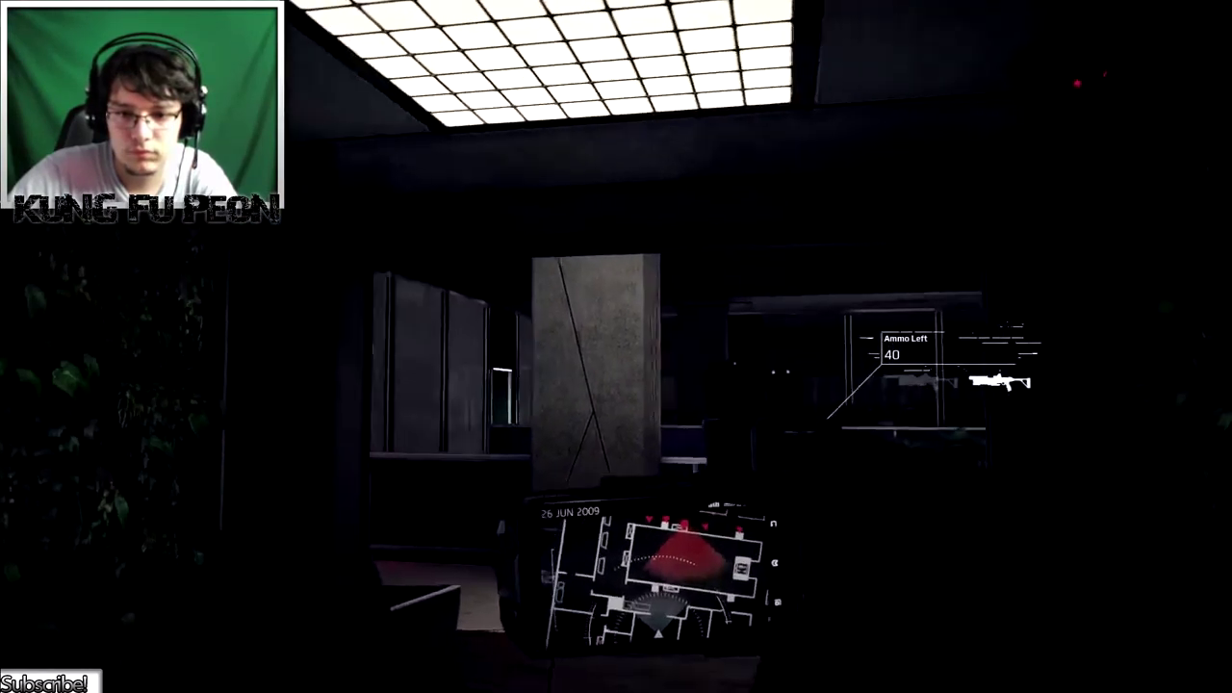
pyautogui.press('f')
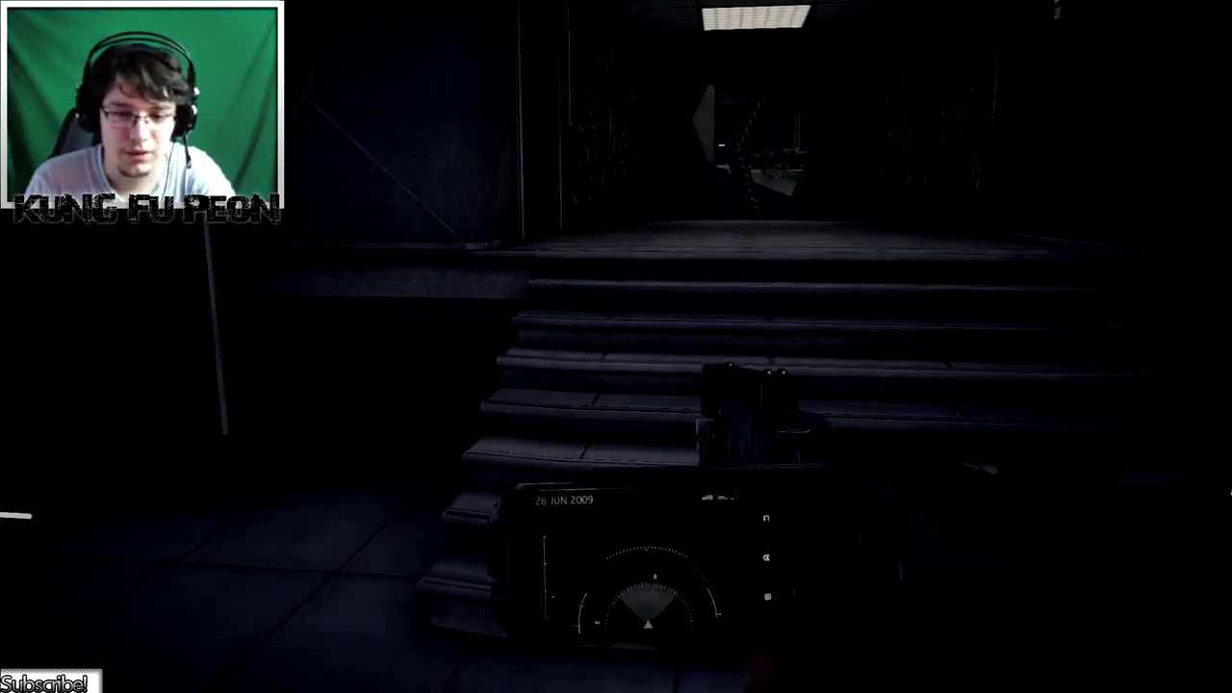
pyautogui.press('Escape')
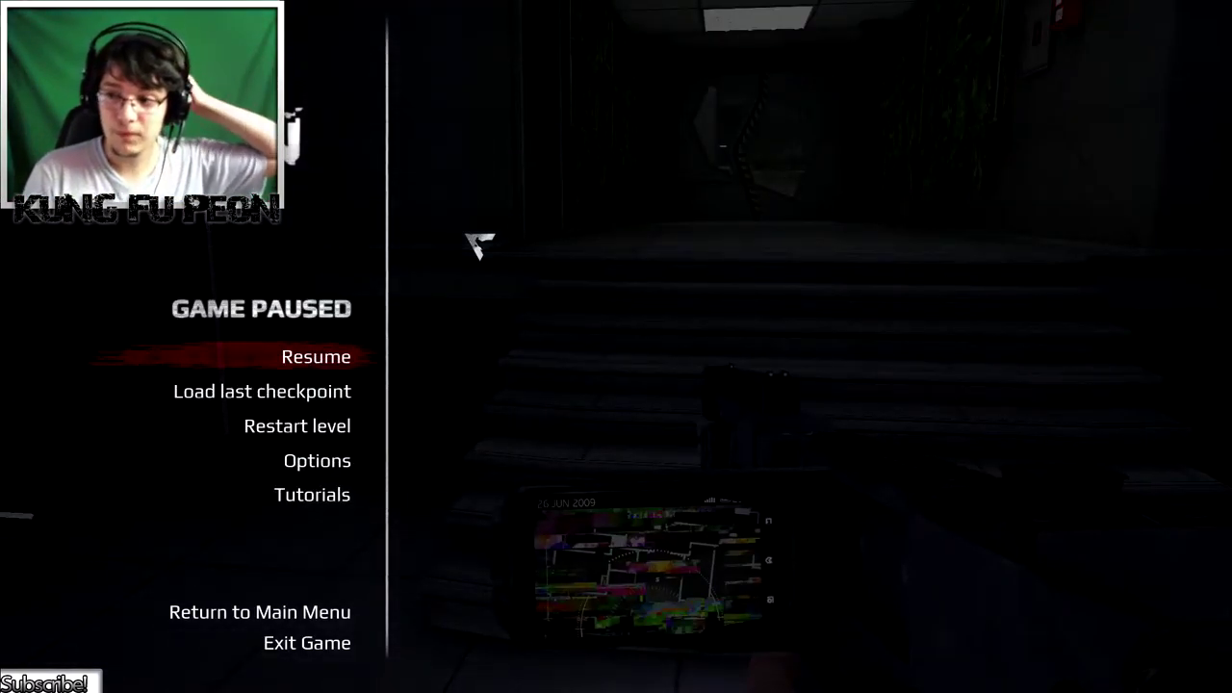